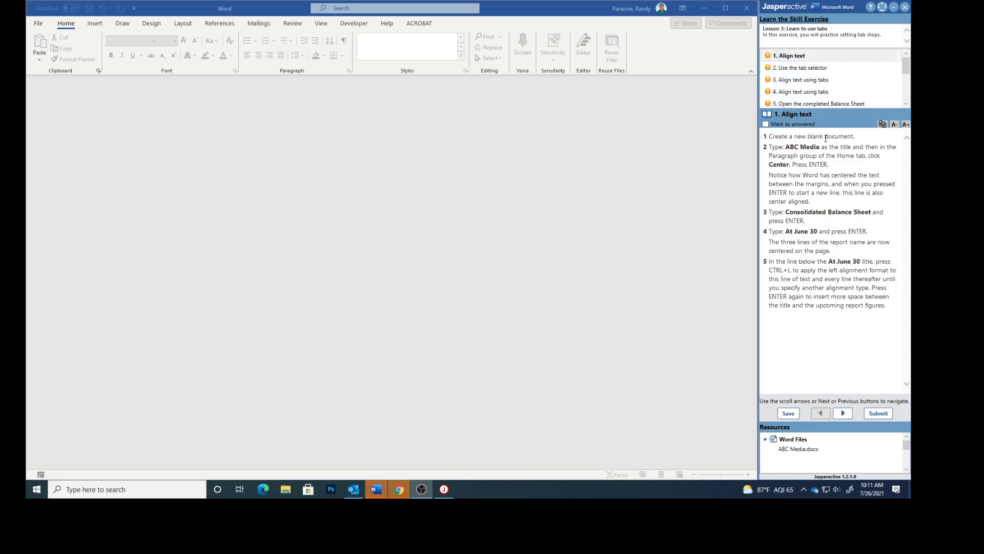
Create a new blank document and hide its formatting marks.
click(36, 23)
click(51, 65)
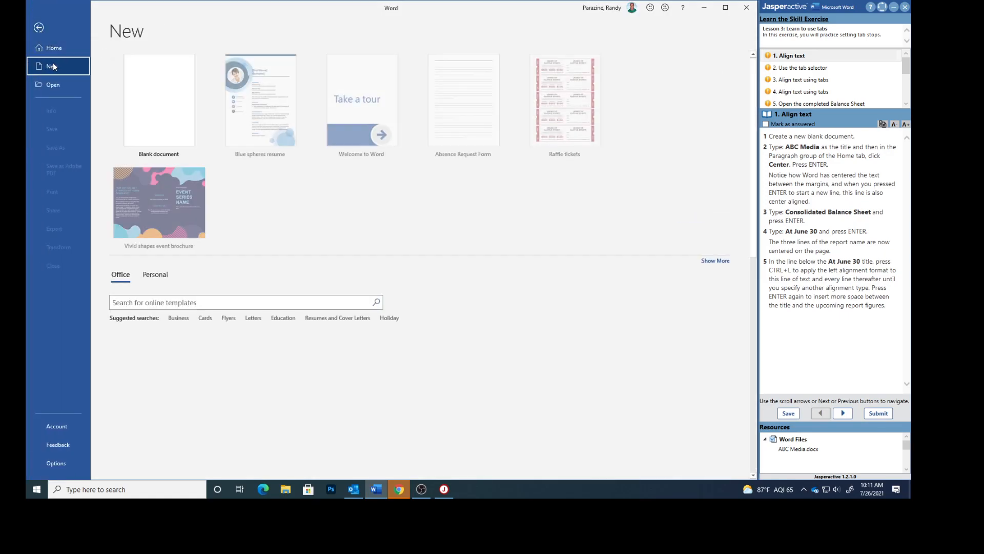
click(140, 100)
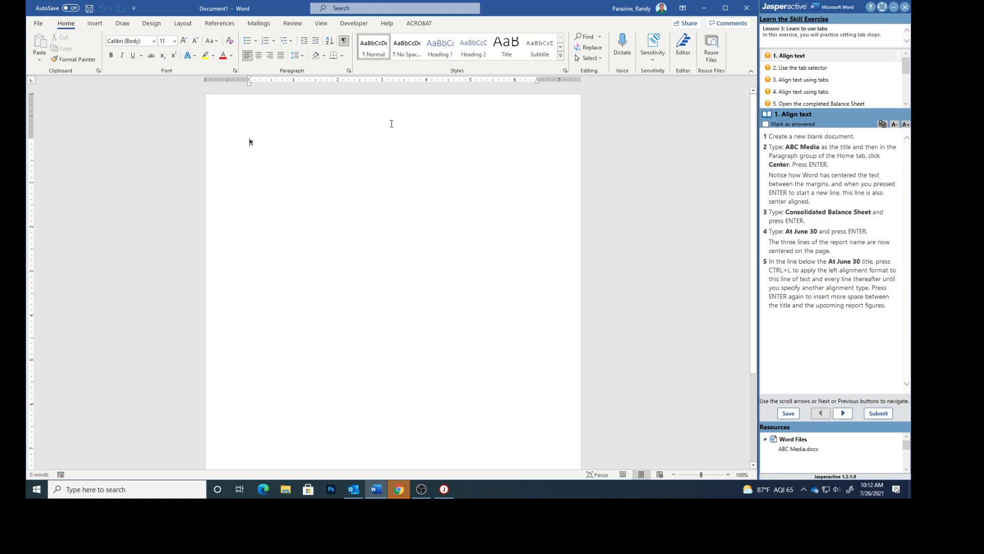
click(343, 43)
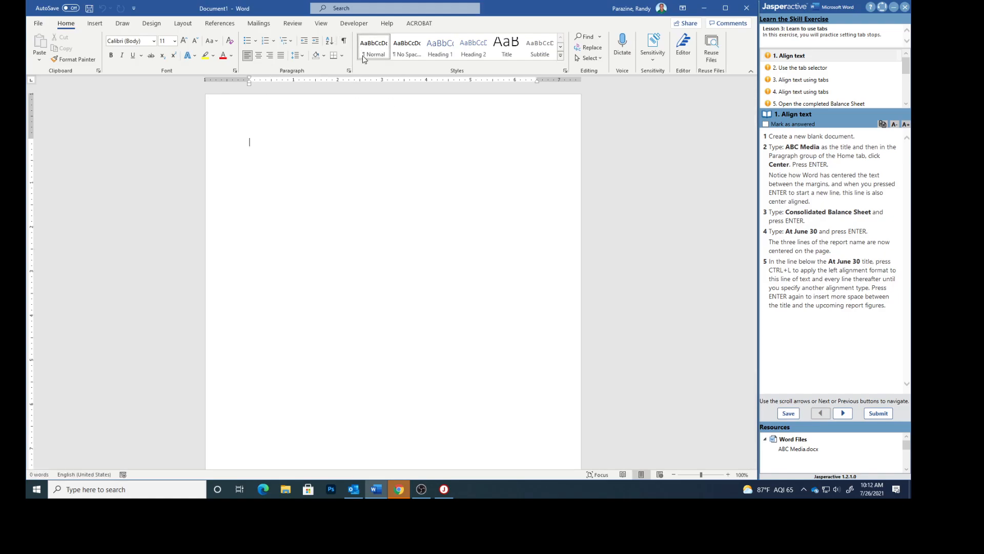
Enter the centered title lines ABC Media, Consolidated Balance Sheet and At June 30, followed by two empty left-aligned lines.
text(ABC Meida)
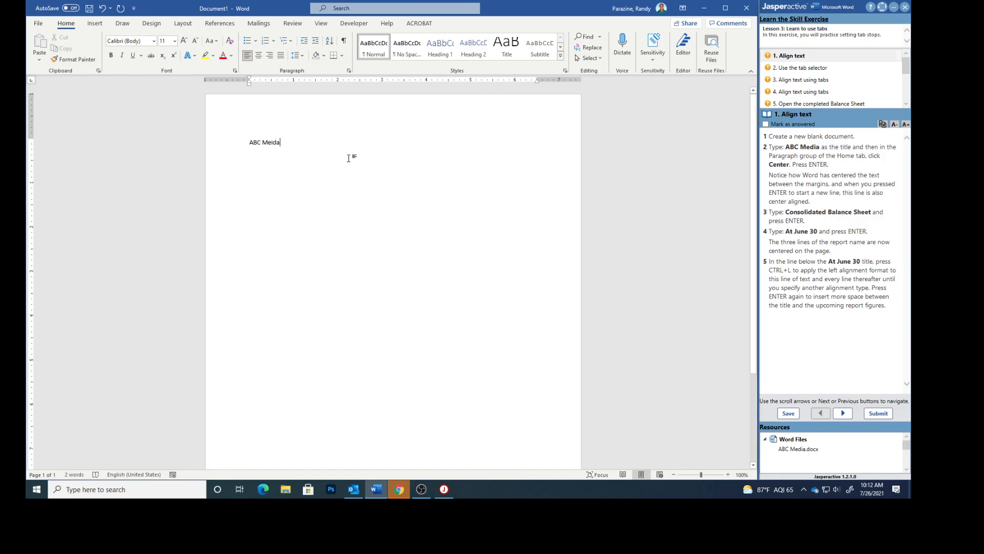
click(259, 55)
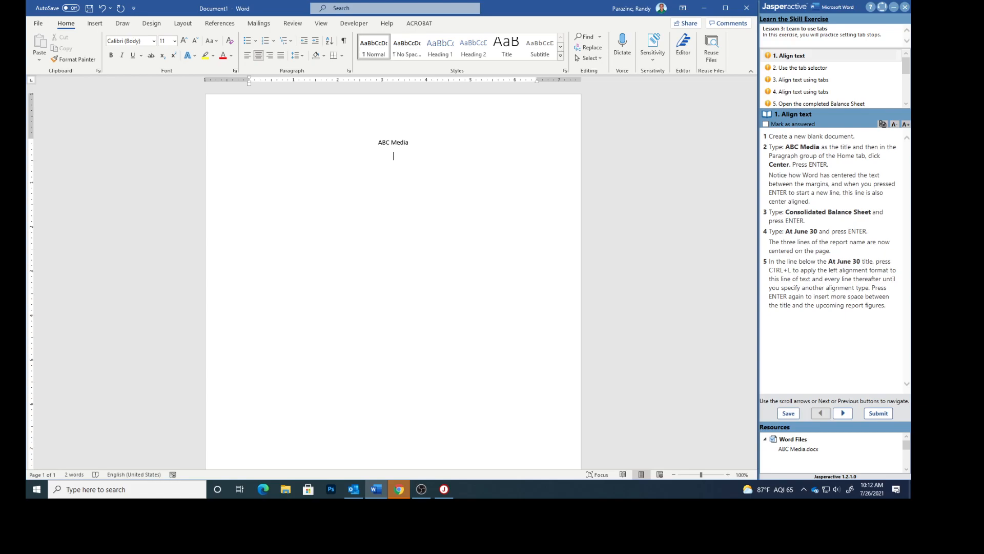
text(Conso)
text(lidated B)
text(alance Sh)
text(eet )
text(At June)
text( 30)
key(ctrl+l)
key(Return)
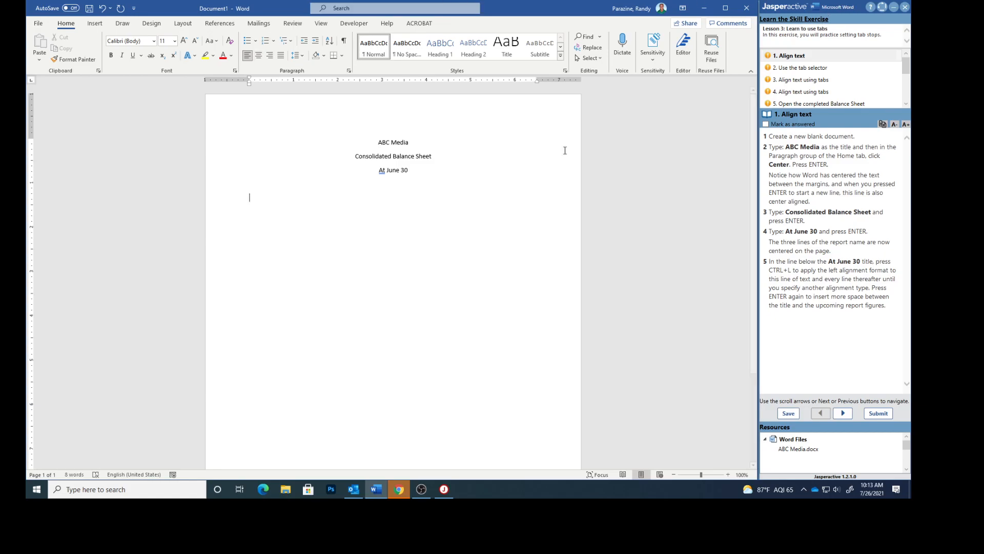
Mark the Align text task as answered and open the Use the tab selector task, returning to the document's last line.
click(766, 124)
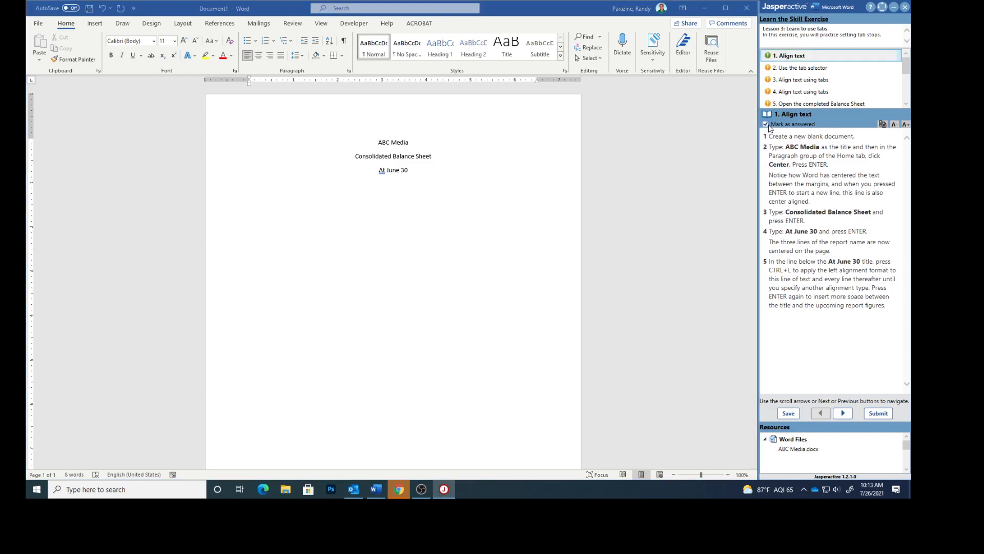
click(786, 69)
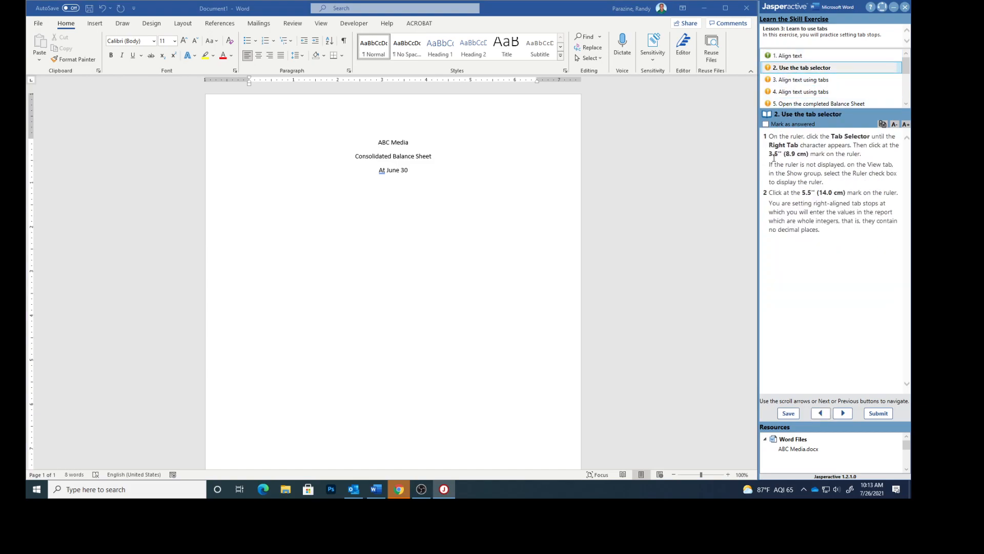
click(304, 205)
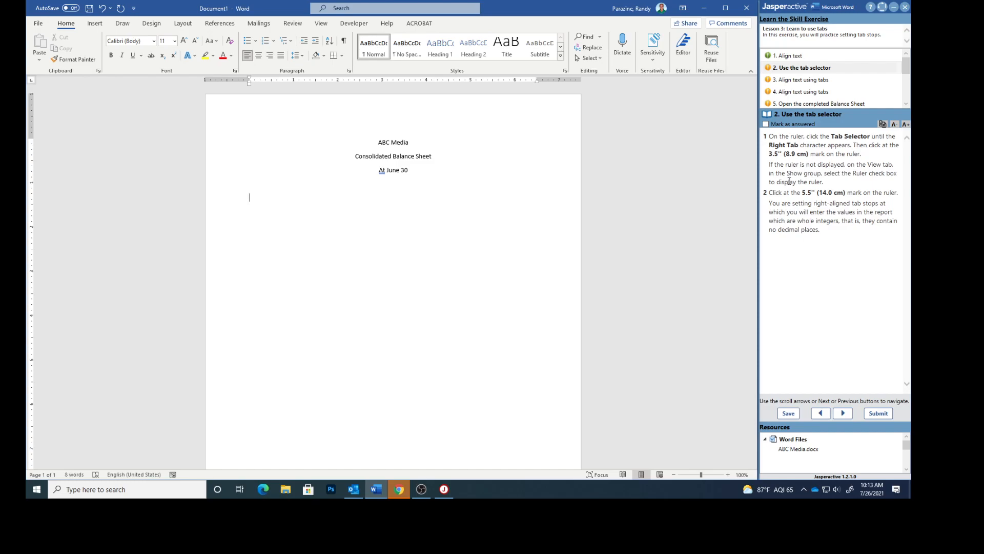
Hide the ruler and display it again.
click(322, 24)
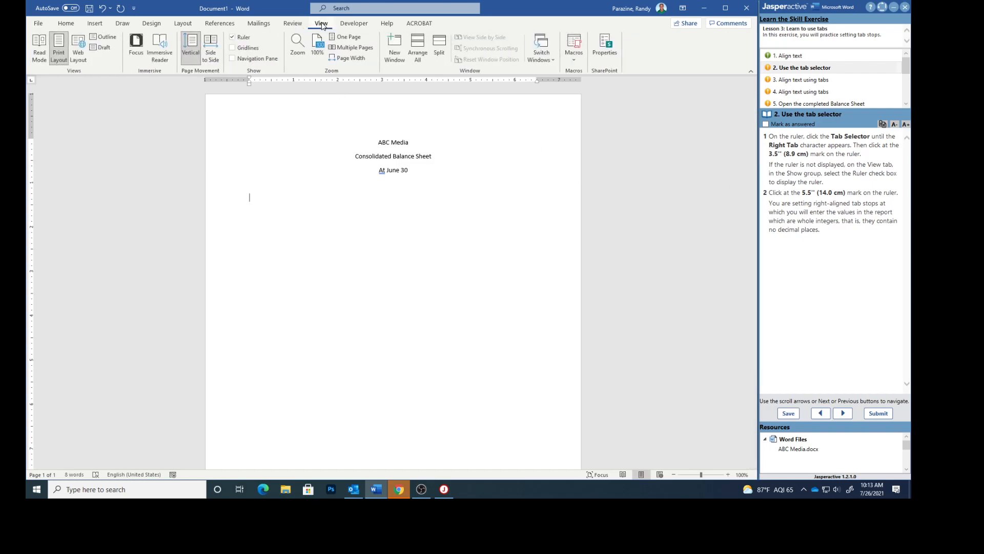
click(232, 39)
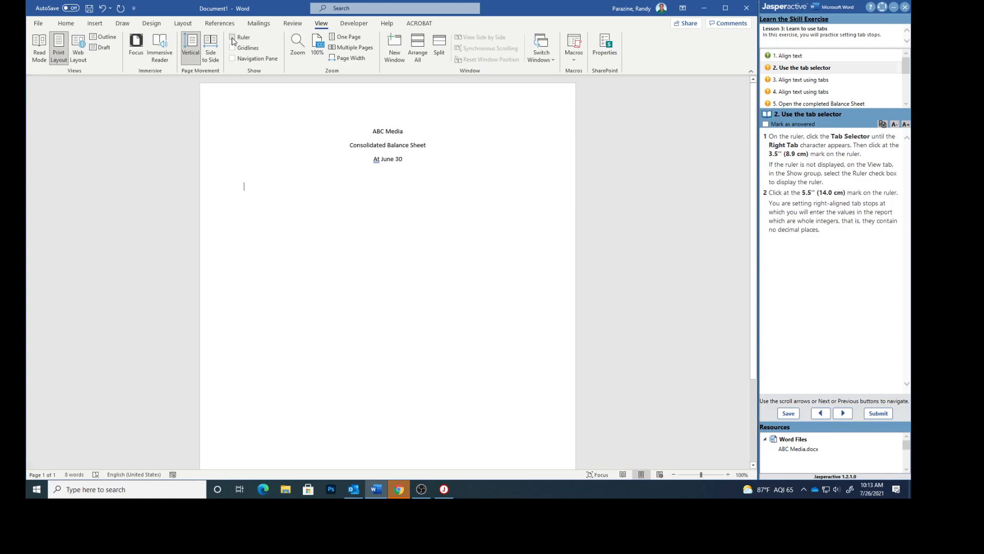
click(233, 38)
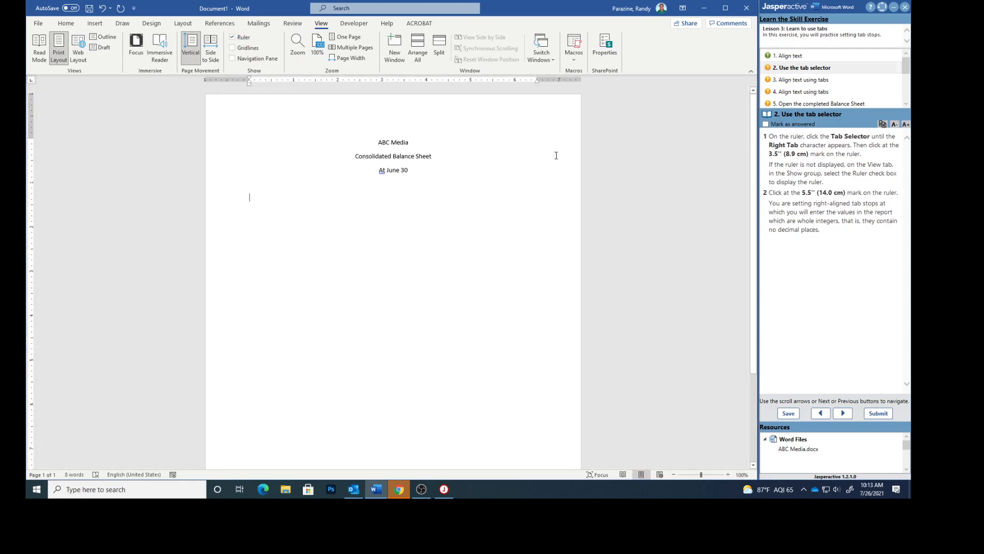
click(72, 25)
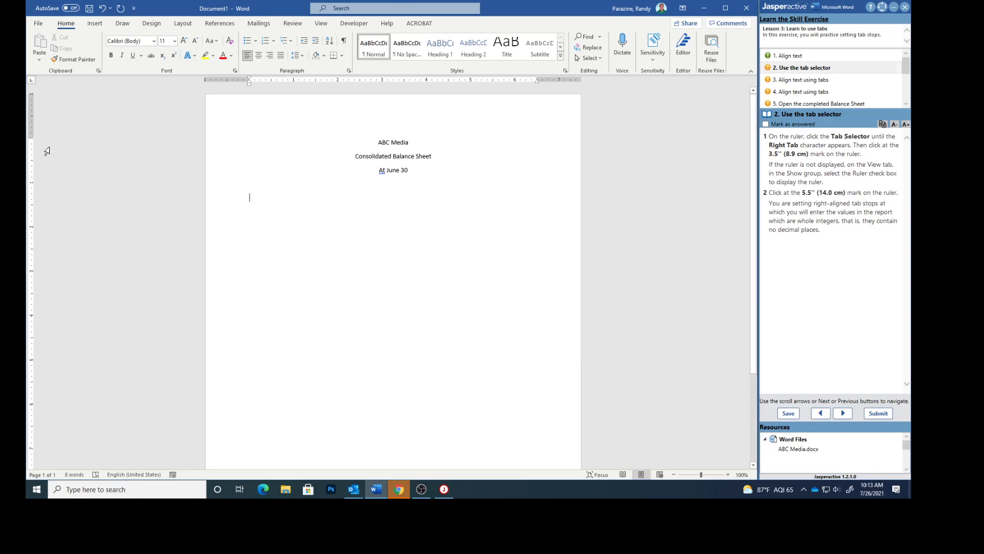
Set right-aligned tab stops at 3.5" and 5.5" on the ruler for the last line.
click(32, 81)
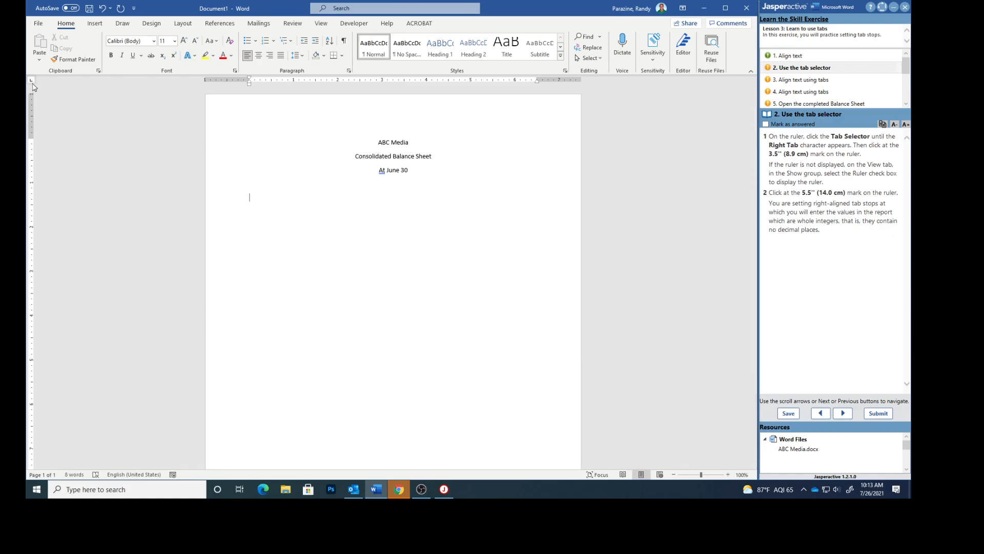
click(31, 81)
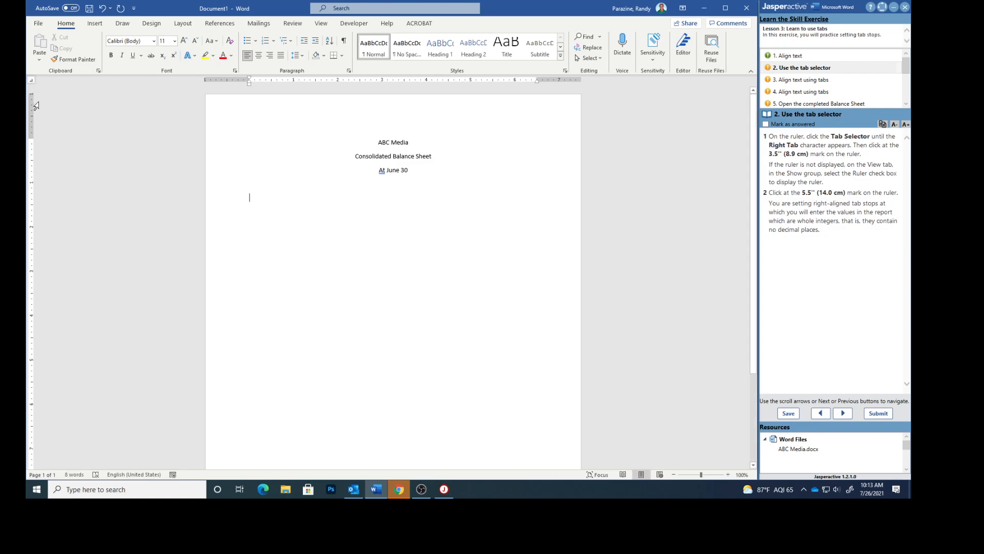
click(31, 82)
click(404, 81)
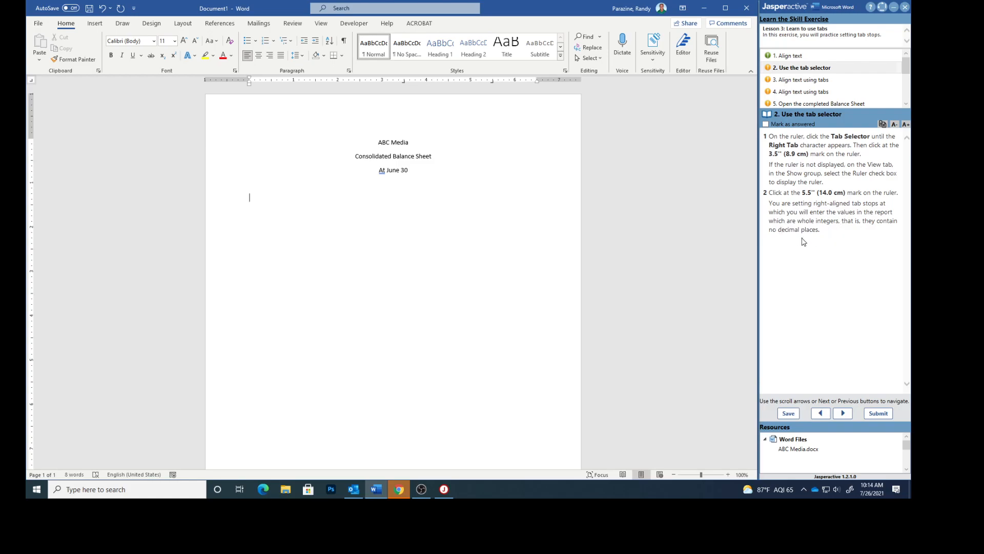
Mark the Use the tab selector task as answered and open task 3, Align text using tabs.
click(765, 124)
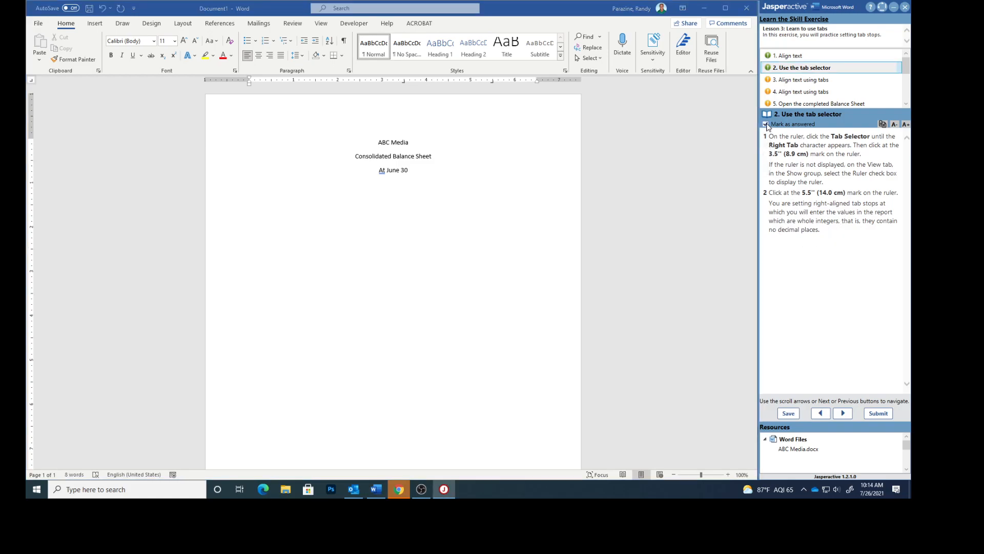
click(793, 81)
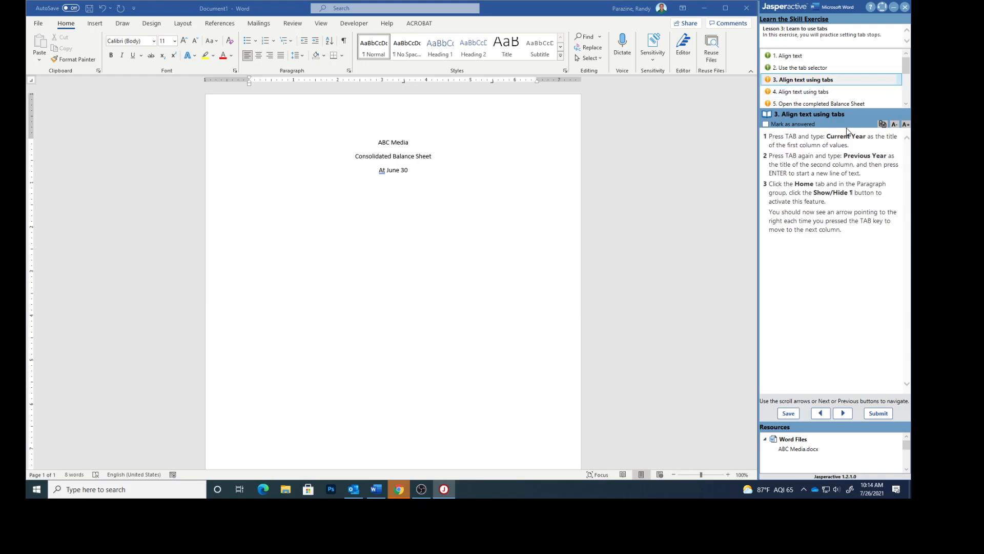
Enter the column headings Current Year and Previous Year at the two tab stops, and show the formatting marks.
click(255, 201)
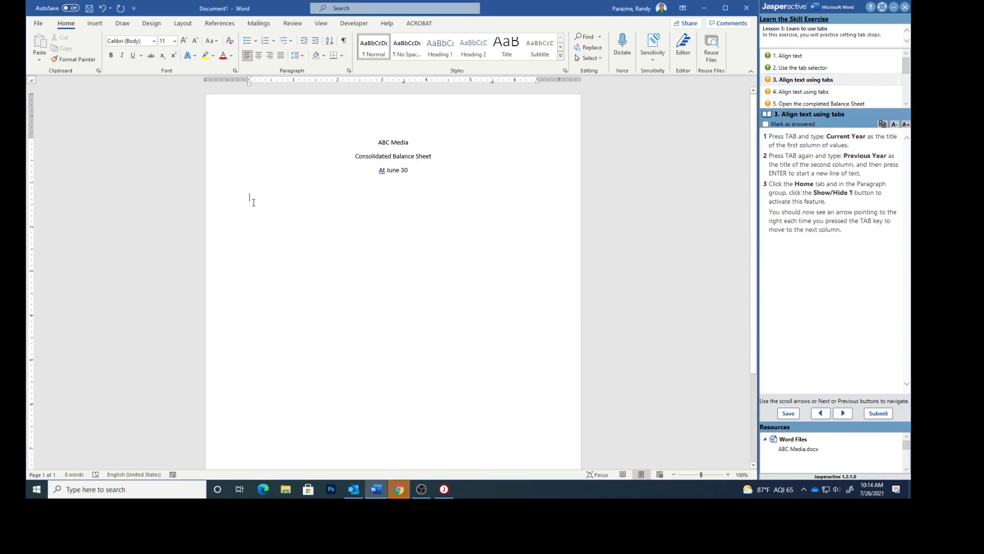
key(Tab)
text(Current Year)
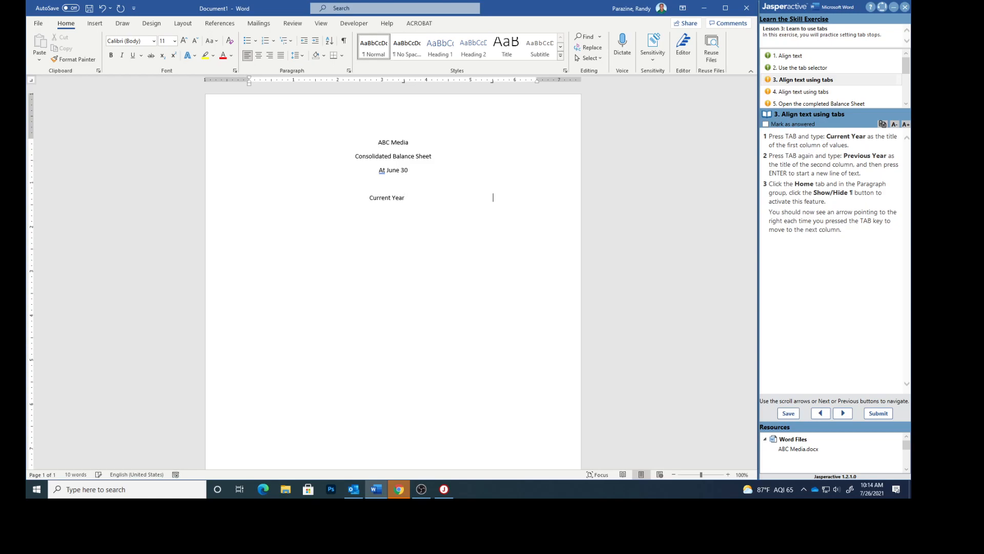
text(Previous Year)
click(343, 41)
Mark task 3 as answered and open task 4, Align text using tabs.
click(766, 124)
click(790, 92)
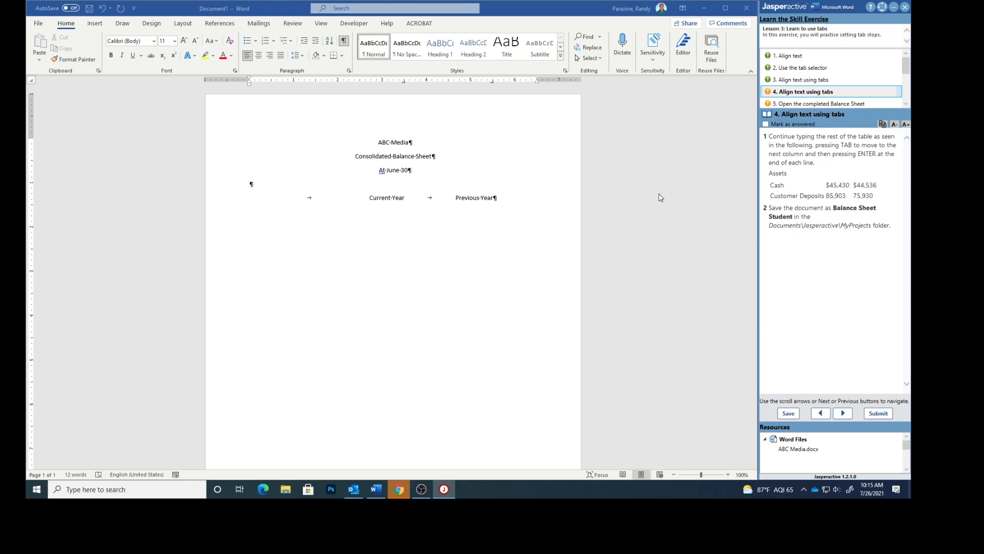
Below the column headings, add an Assets line and a tab-aligned Cash row with $45,430 and $44,536.
click(501, 198)
key(Return)
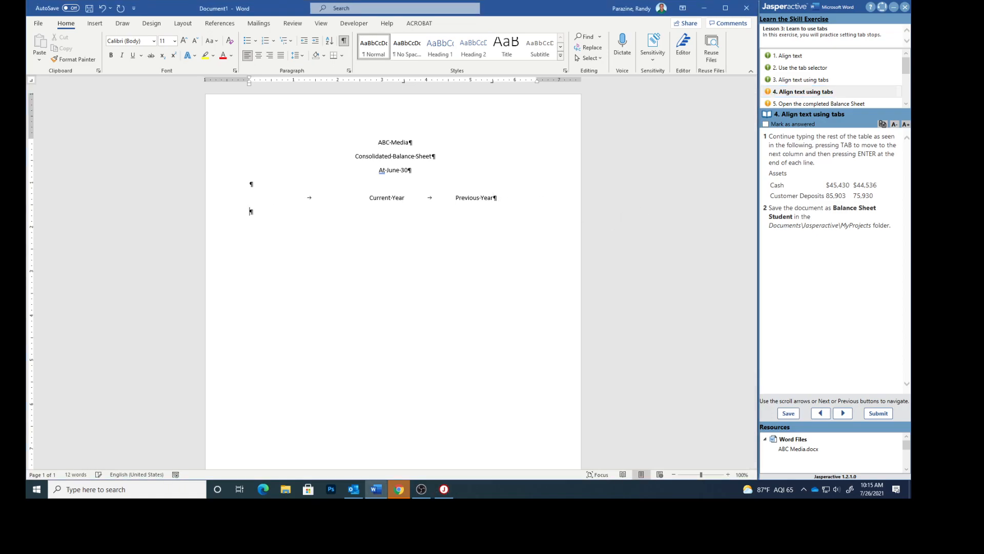
text(Asse)
text(ts )
text(Cash)
key(Tab)
text($45)
text(,430)
text($44)
text(,5)
text(36 )
Add a tab-aligned Customer Deposits row with 85,903 and 75,930 below the Cash row.
text(Custo)
text(mer)
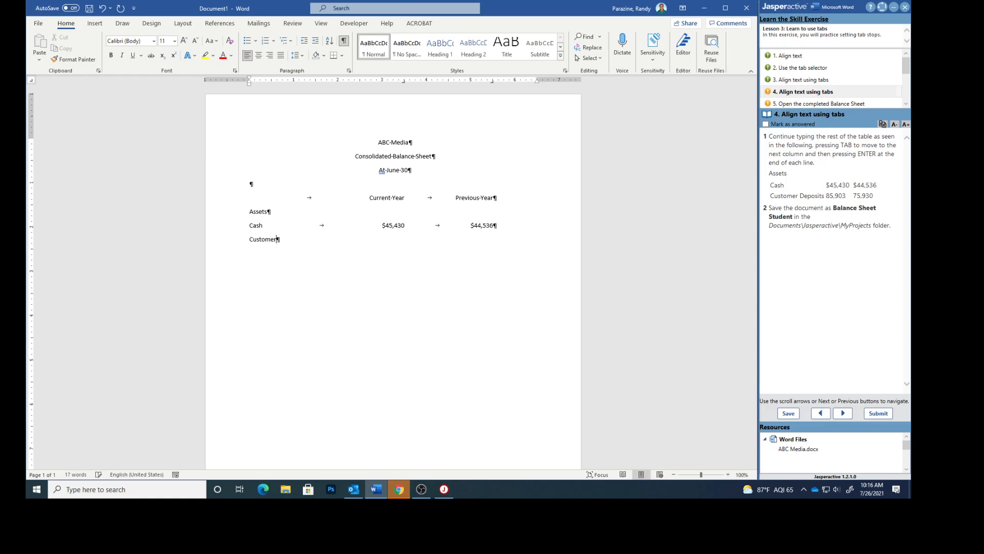
text( Deposits)
key(Tab)
text(85,903	75,930)
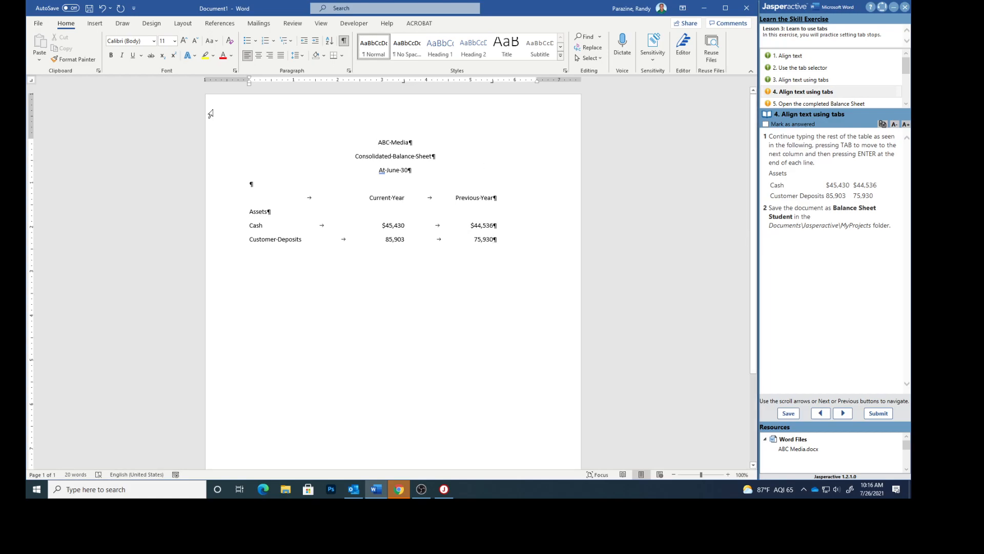
Save the document as Balance Sheet Student in the Documents\Jasperactive\MyProjects folder.
click(38, 23)
click(56, 144)
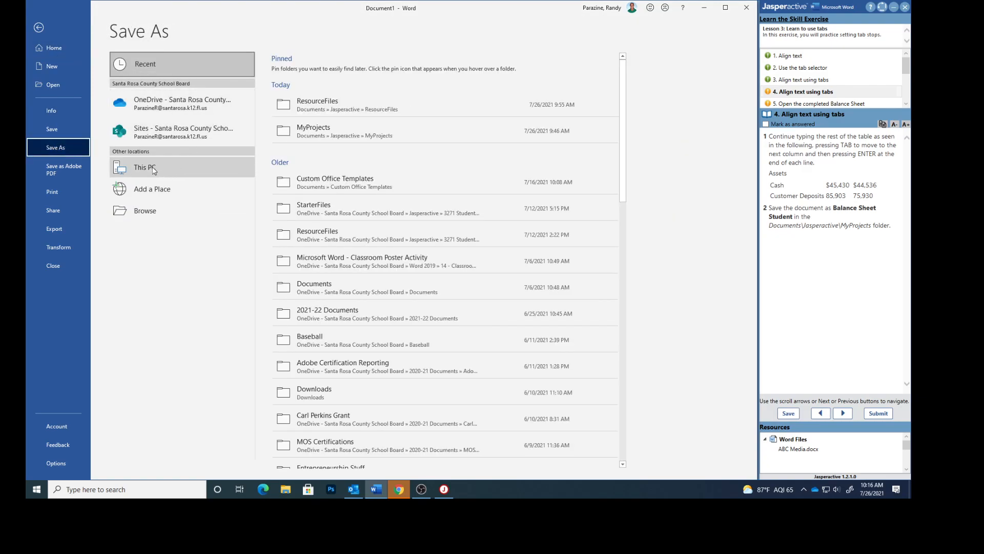
click(328, 131)
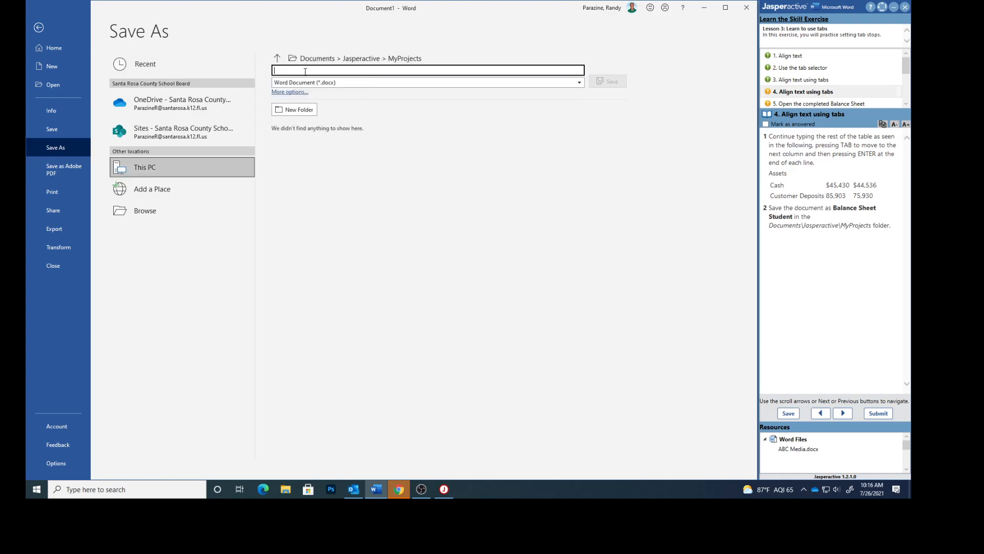
text(Balance Sheet )
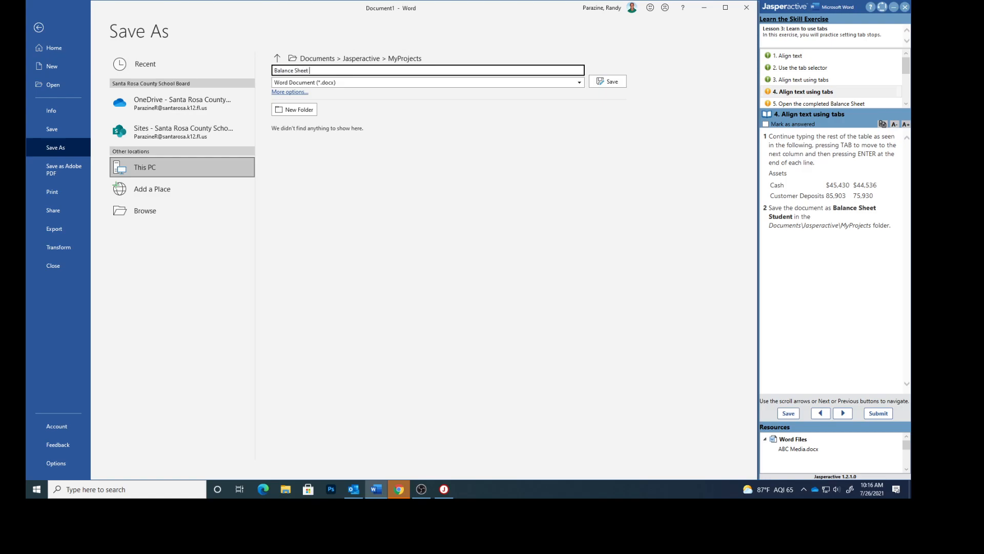
text(Student)
click(614, 83)
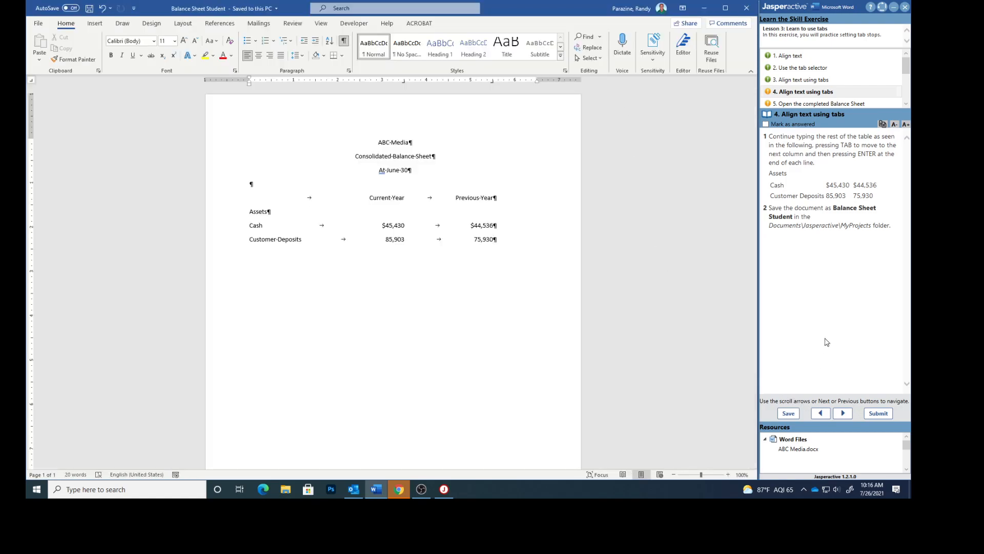
Mark task 4 as answered, switch to task 5, Open the completed Balance Sheet, and hide the document's formatting marks.
click(765, 124)
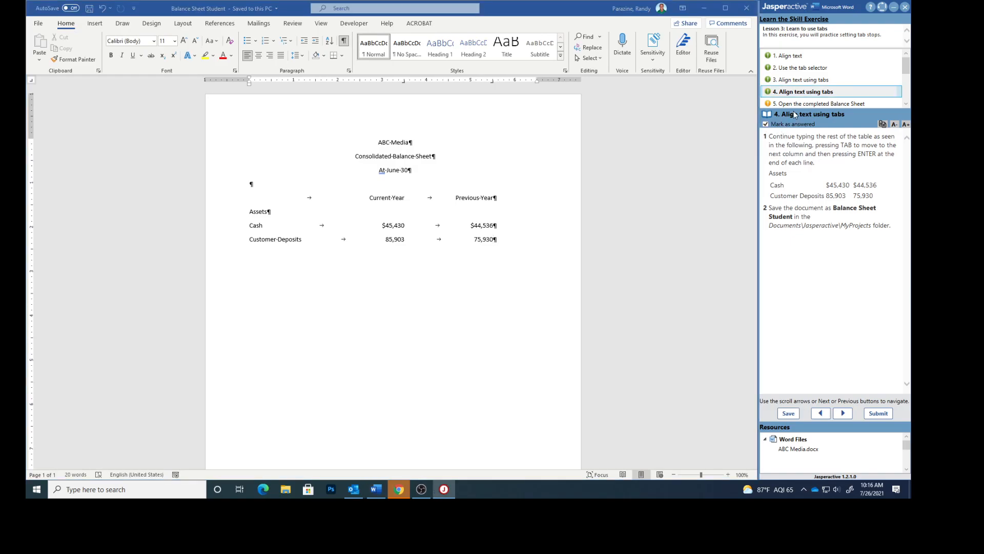
click(796, 68)
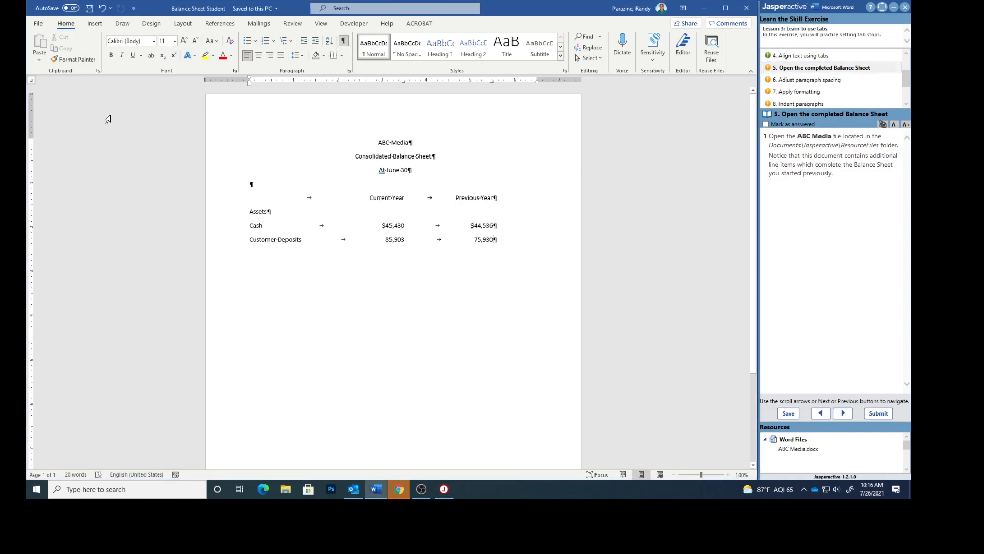
click(343, 40)
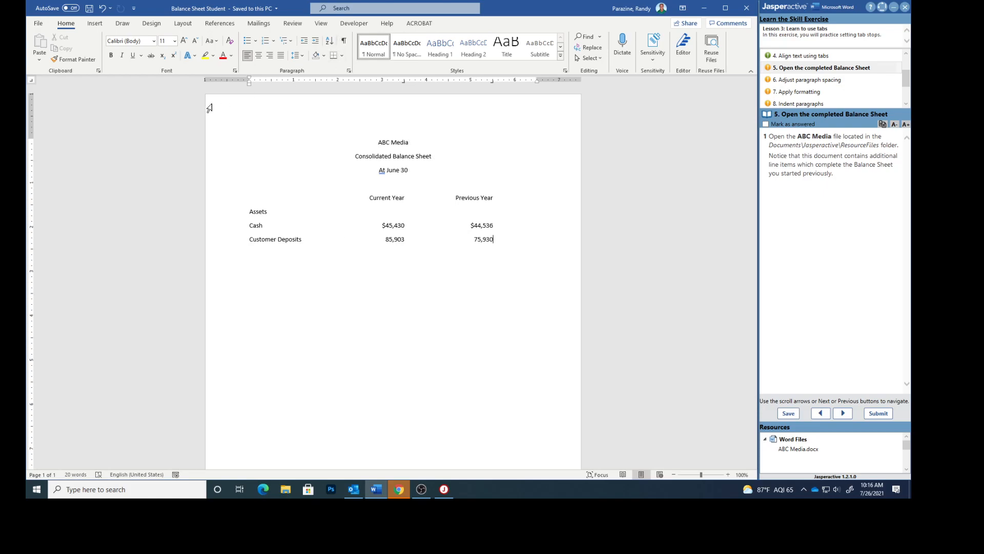
Open the ABC Media file from the Documents\Jasperactive\ResourceFiles folder and mark task 5 as answered.
click(38, 24)
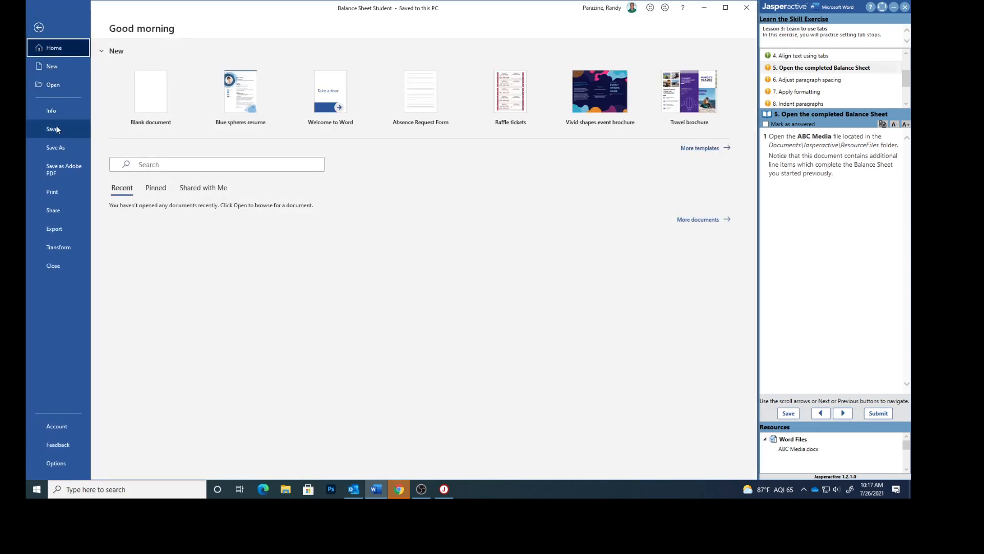
click(52, 86)
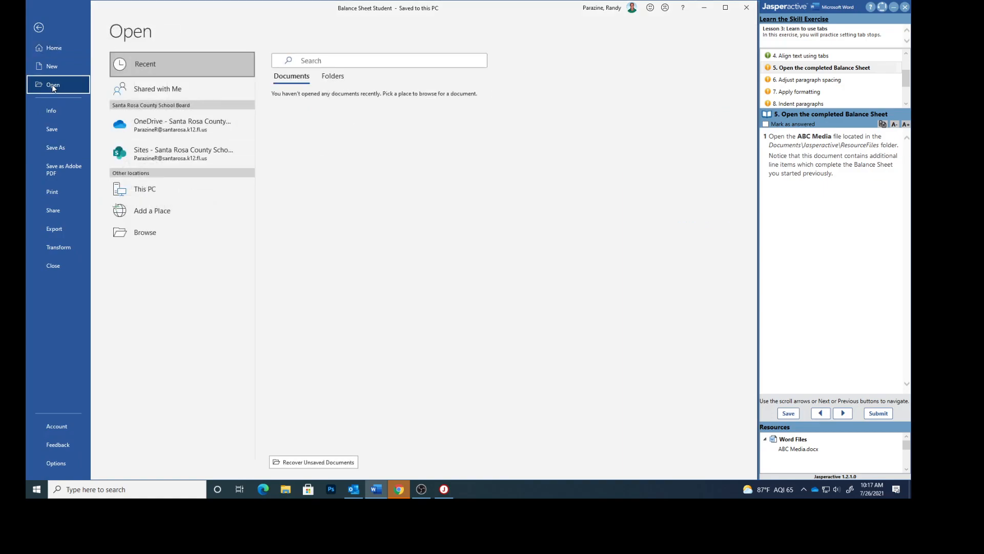
click(140, 189)
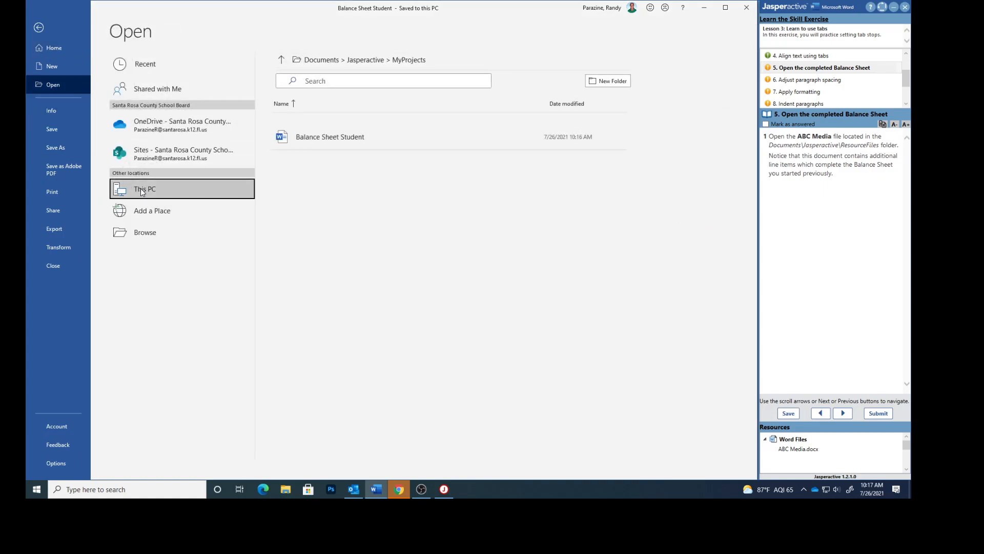
click(277, 59)
click(316, 163)
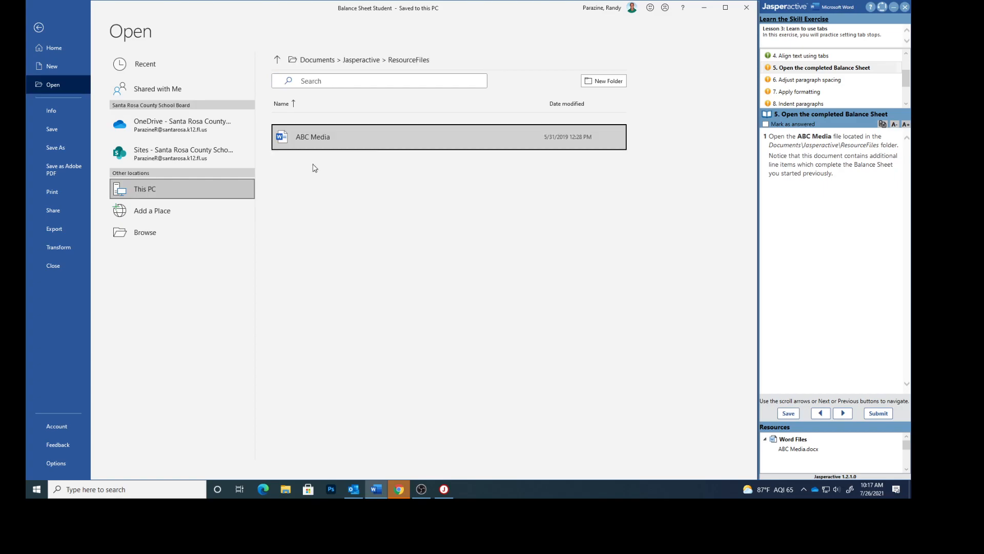
click(305, 136)
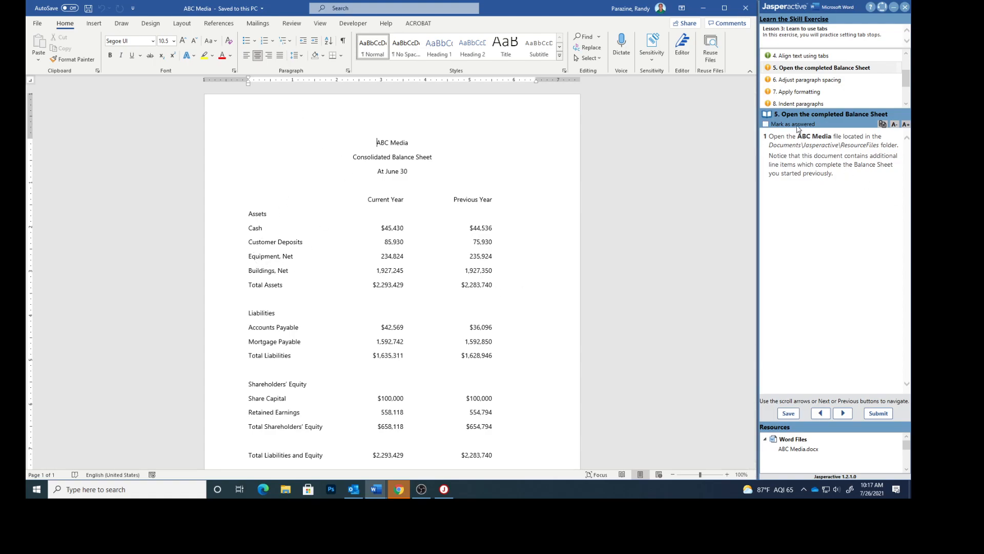
click(765, 124)
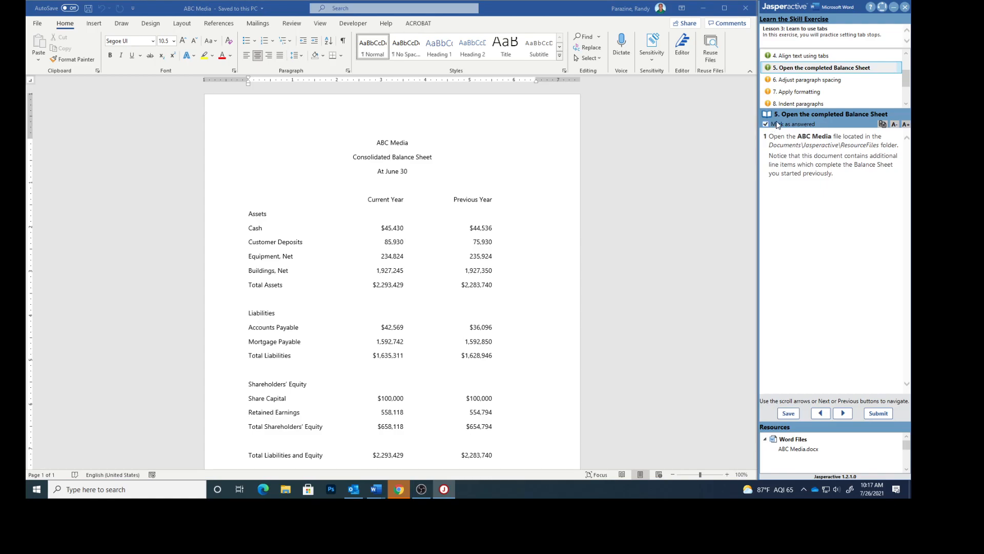
For task 6, Adjust paragraph spacing, remove the space after paragraphs throughout the document and mark the task as answered.
click(788, 82)
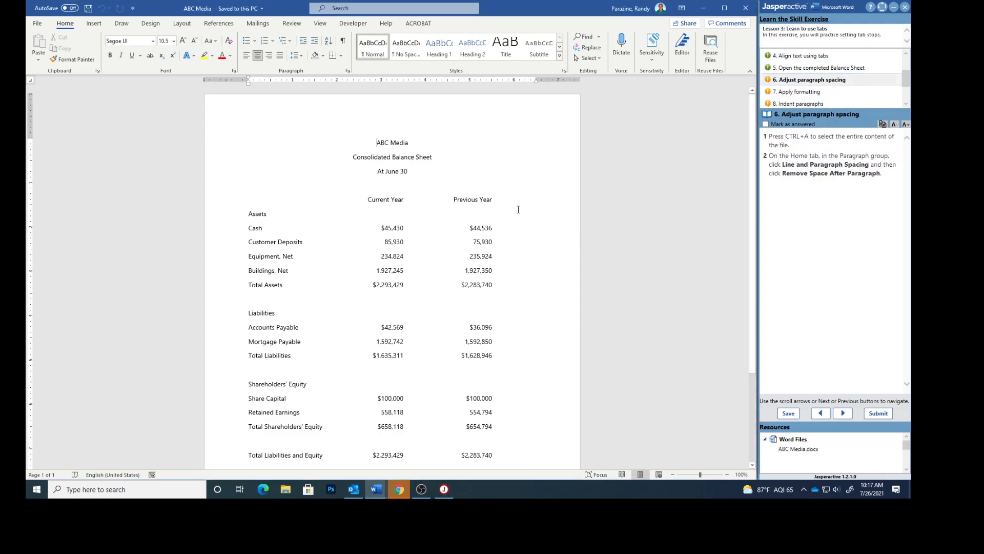
key(ctrl+a)
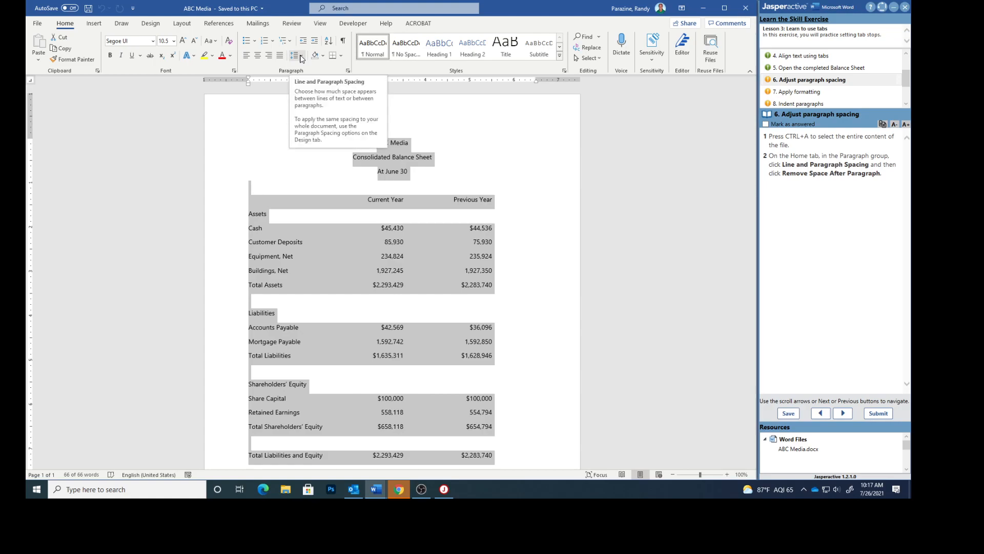
click(299, 57)
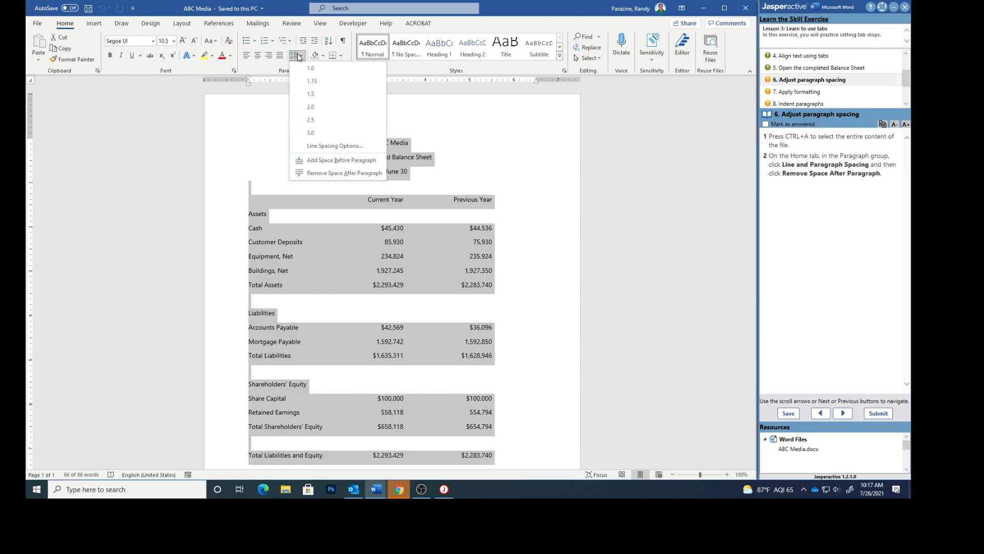
click(313, 173)
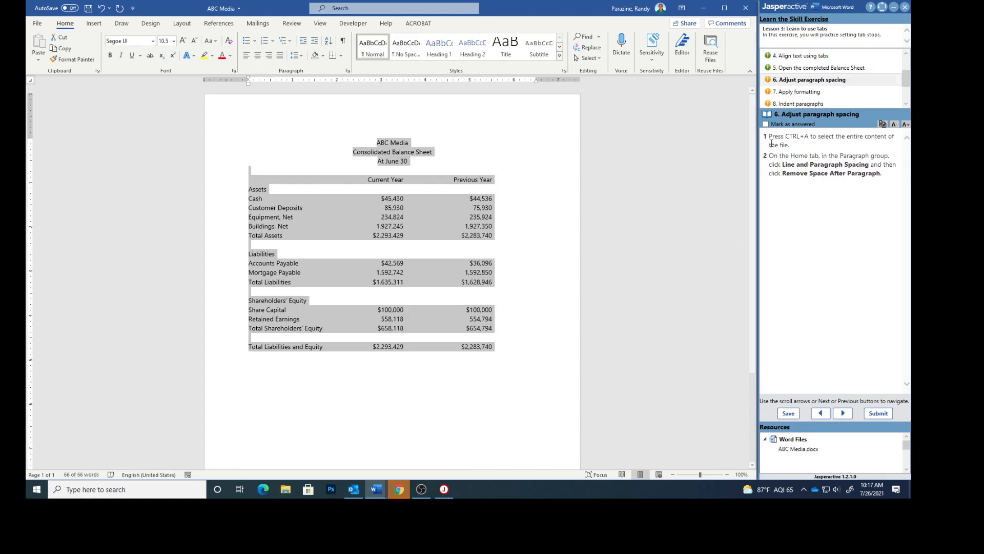
click(765, 124)
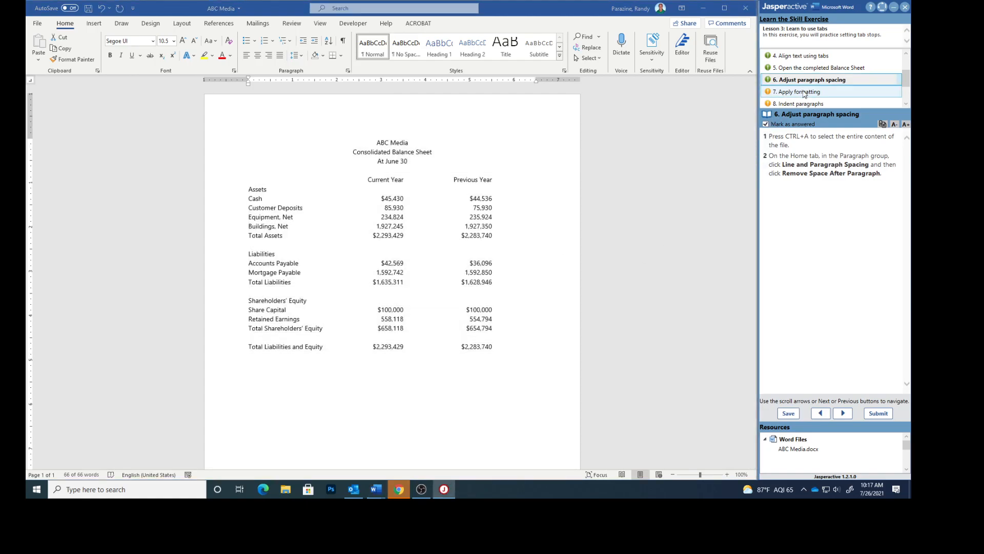
Switch to task 7, Apply formatting, and bold the text from the ABC Media title through the word Assets.
click(798, 92)
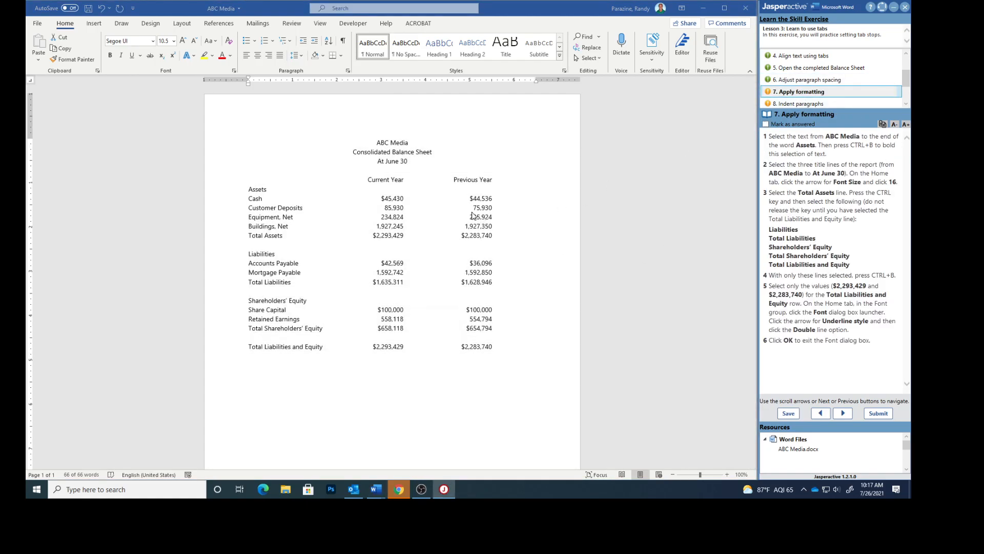
key(ctrl+a)
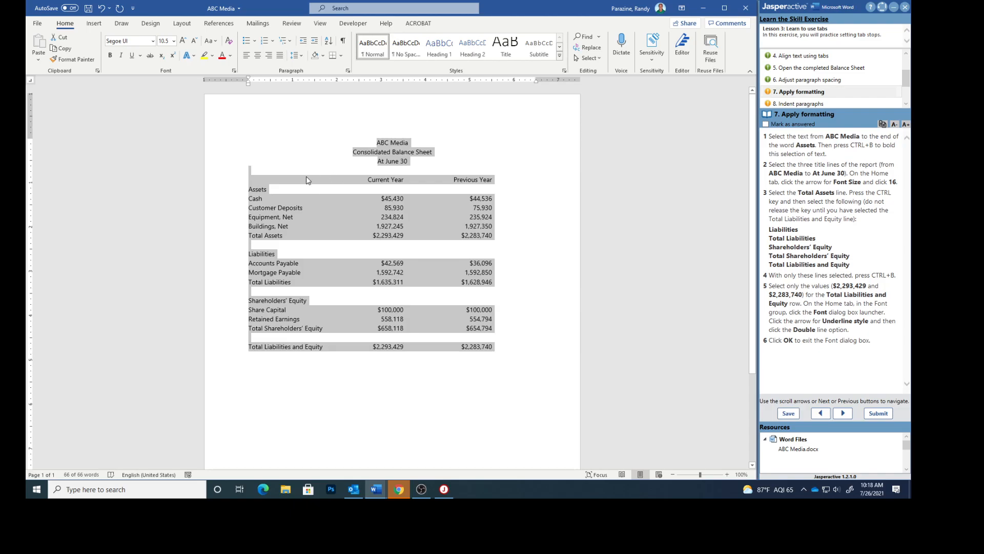
click(379, 143)
drag(382, 142, 276, 193)
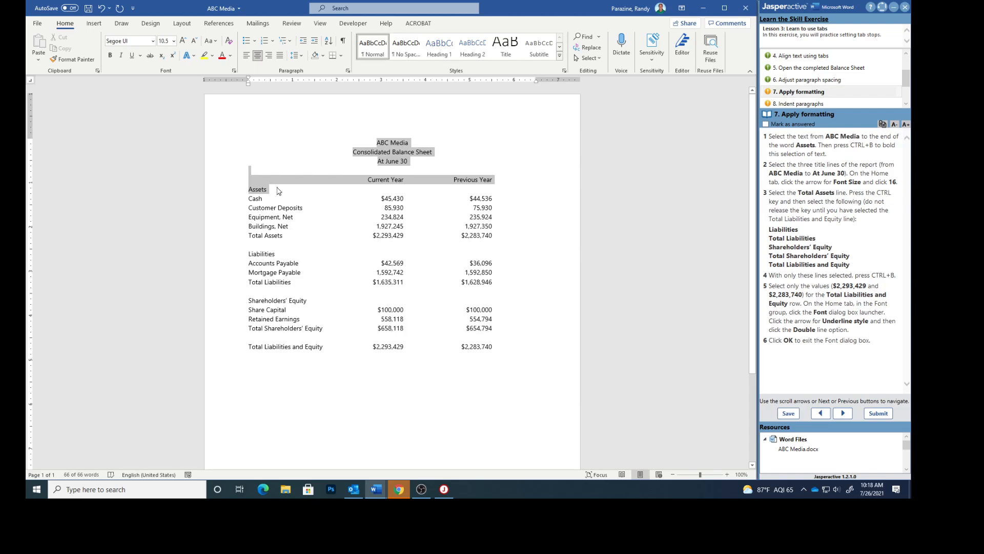
drag(278, 191, 279, 190)
key(ctrl+b)
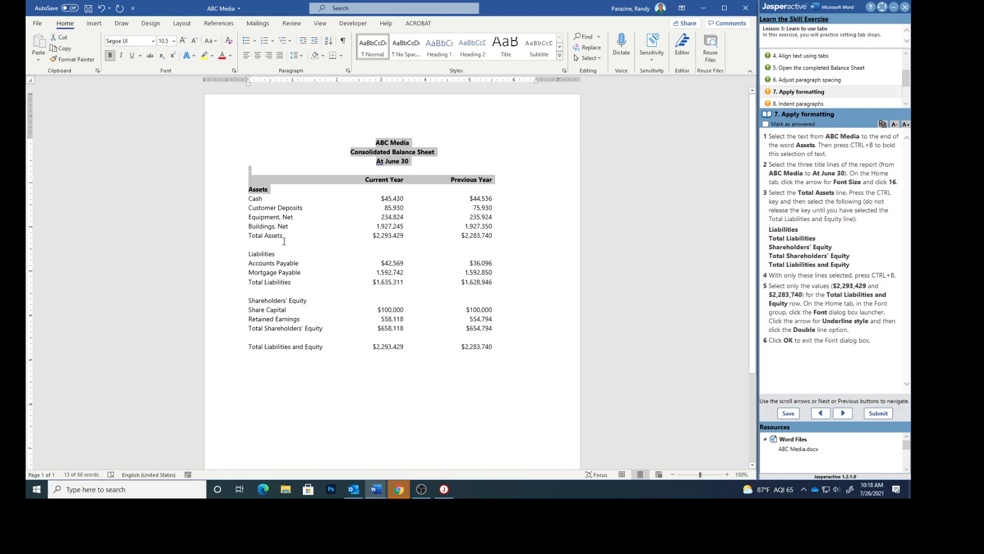
Set the font size of the three title lines, from ABC Media to At June 30, to 16.
click(376, 142)
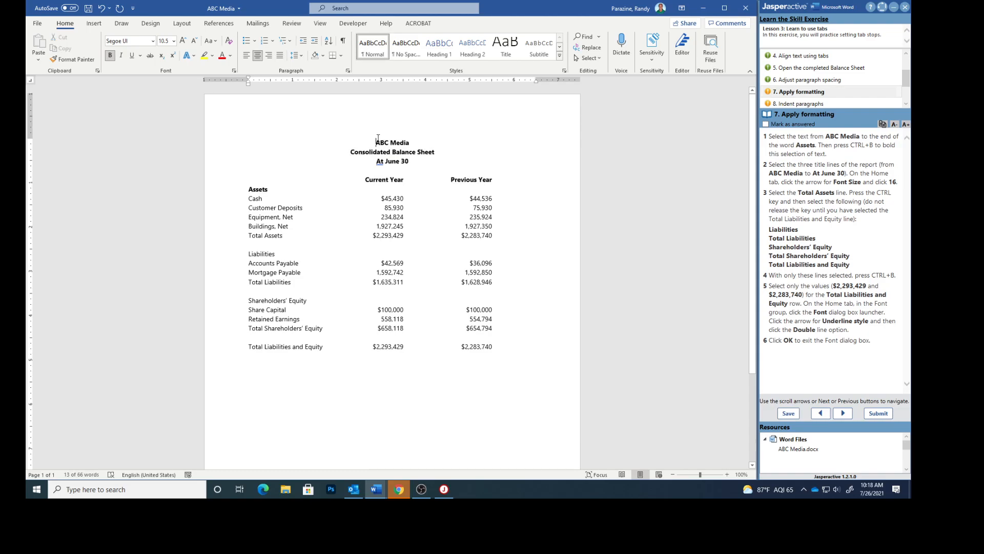
drag(376, 142, 413, 162)
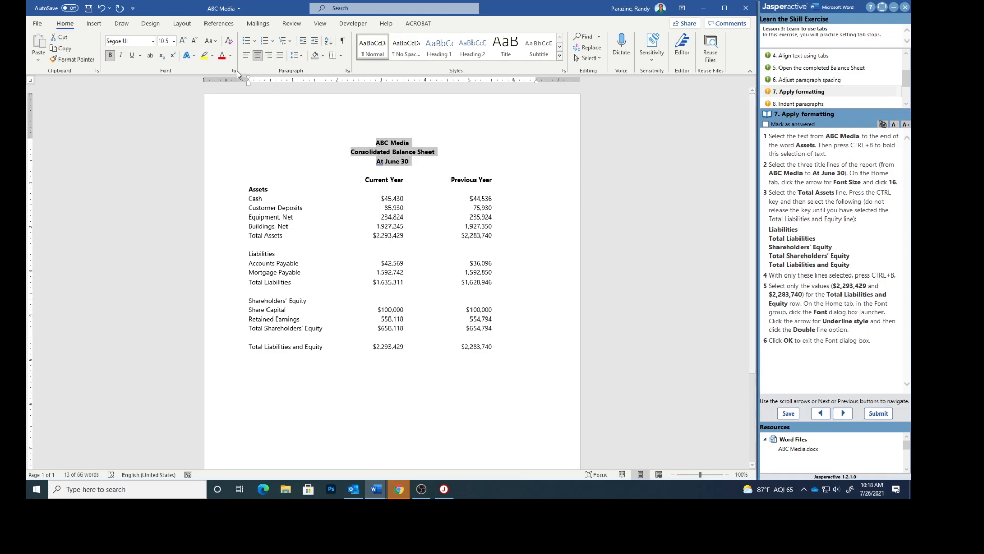
click(174, 41)
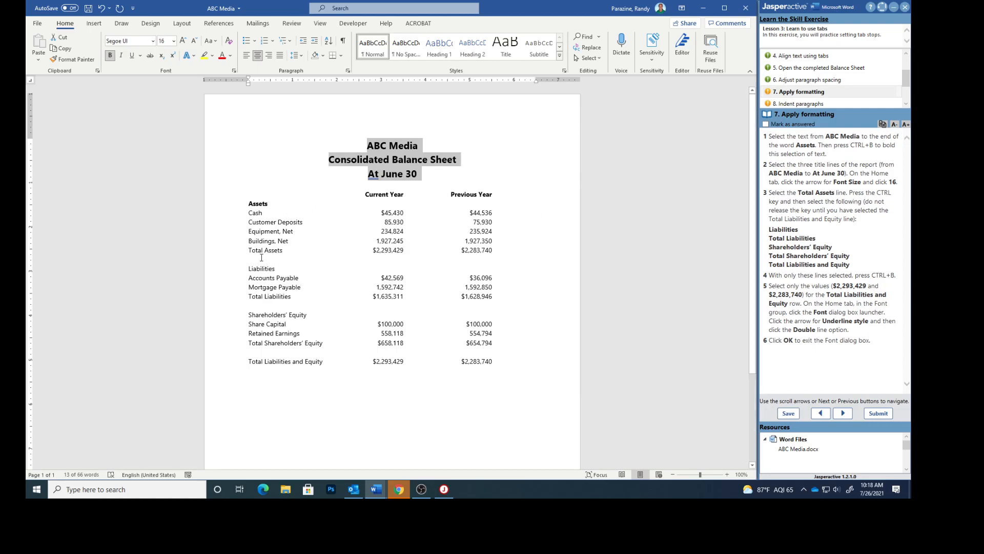
Bold the Total Assets, Liabilities, Total Liabilities, Shareholders' Equity, Total Shareholders' Equity, and Total Liabilities and Equity lines together.
drag(248, 251, 518, 250)
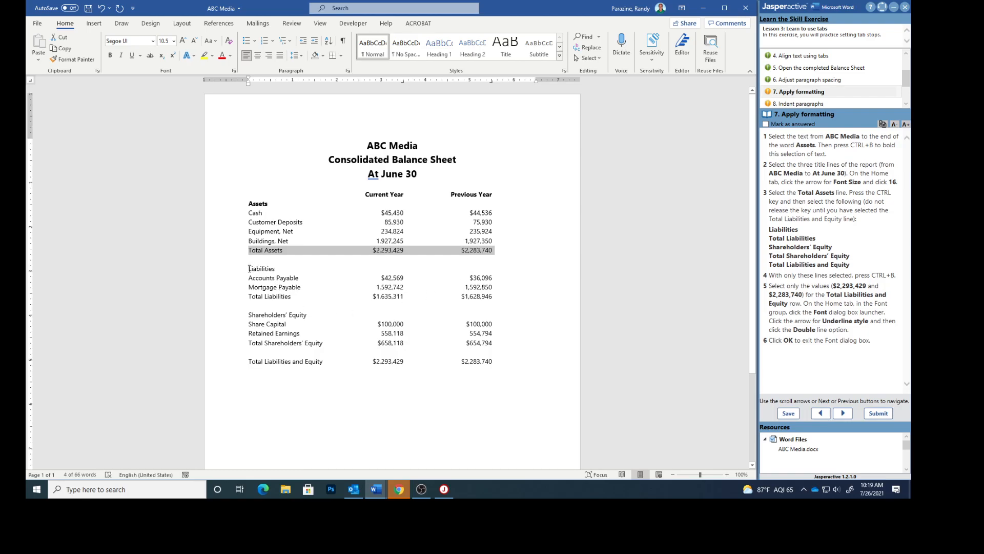
drag(249, 268, 284, 268)
drag(247, 296, 498, 299)
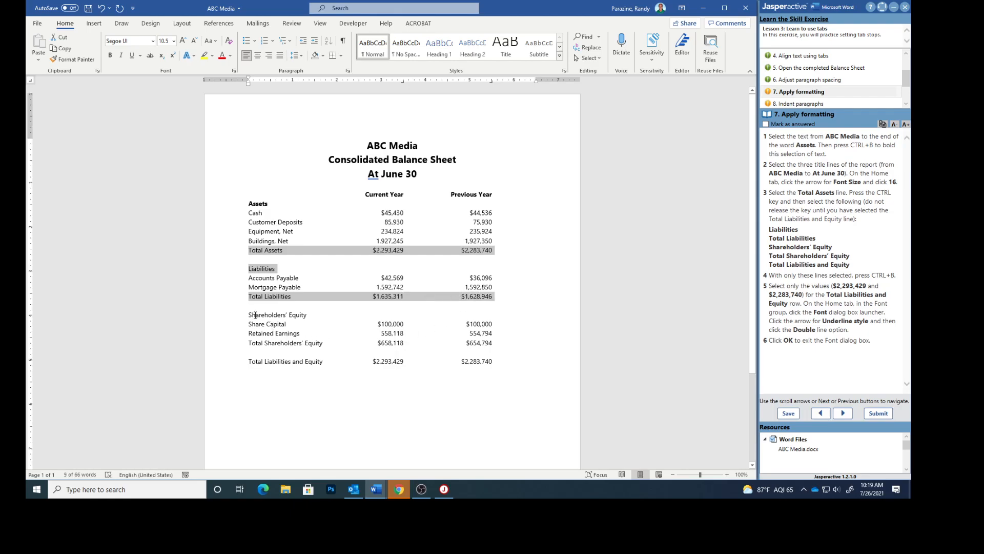
drag(247, 314, 320, 316)
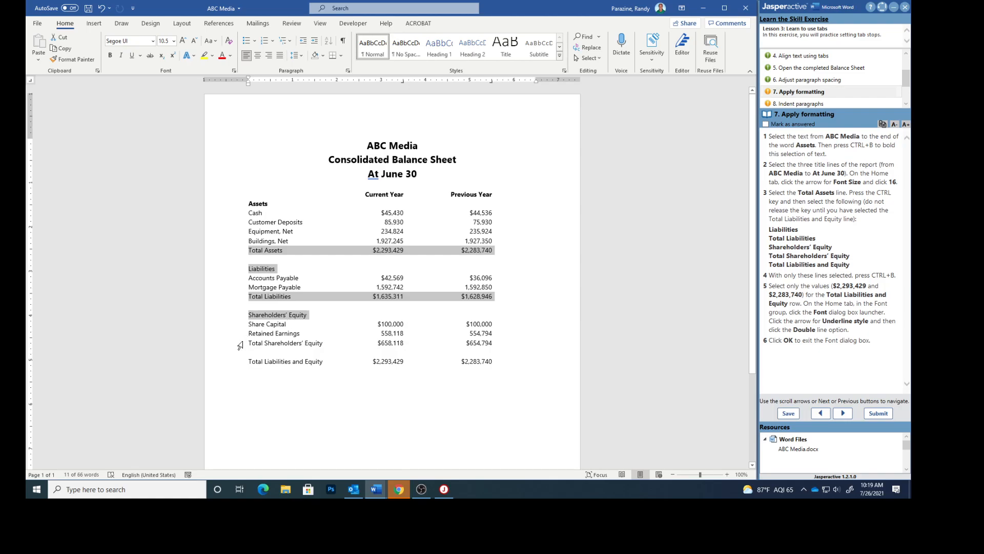
drag(240, 343, 281, 344)
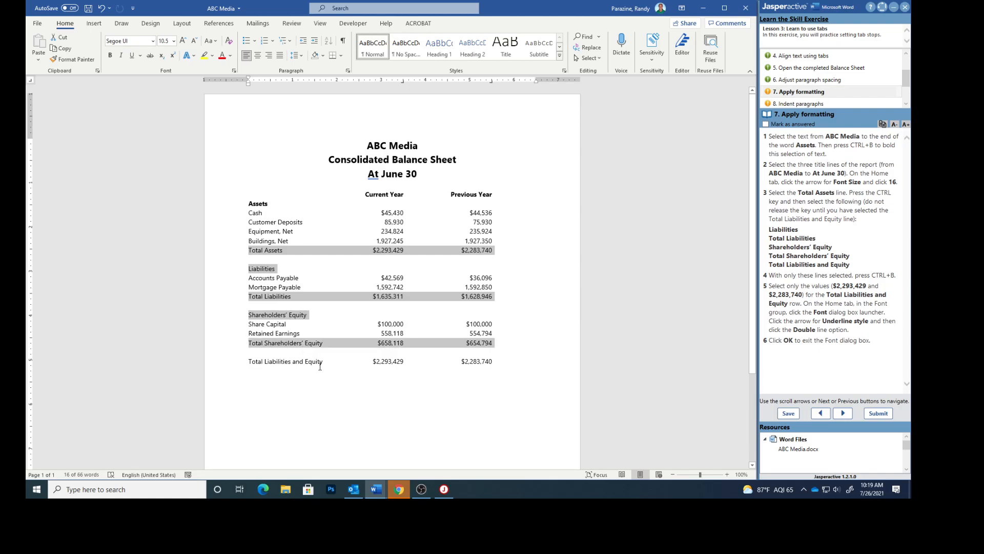
ctrl+click(246, 363)
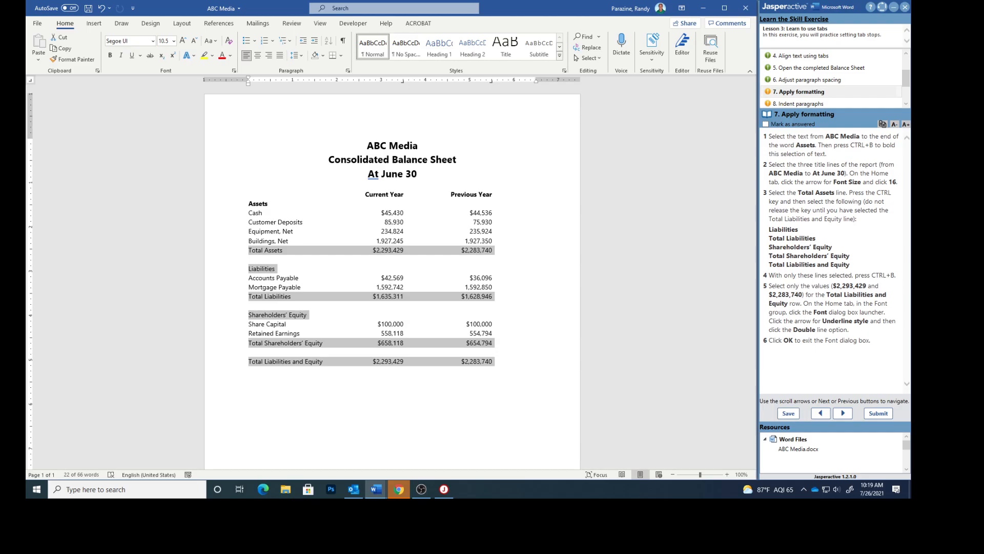
key(ctrl+b)
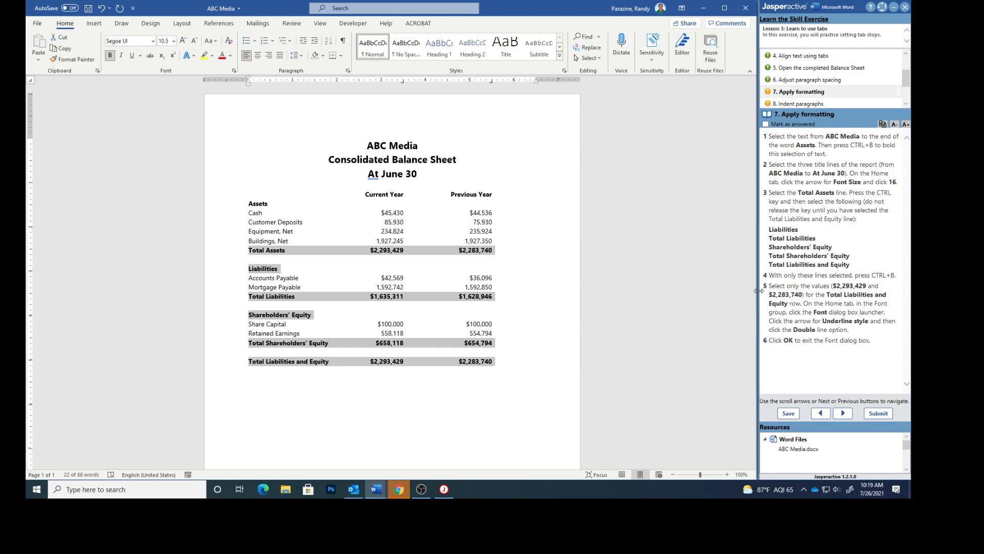
click(678, 273)
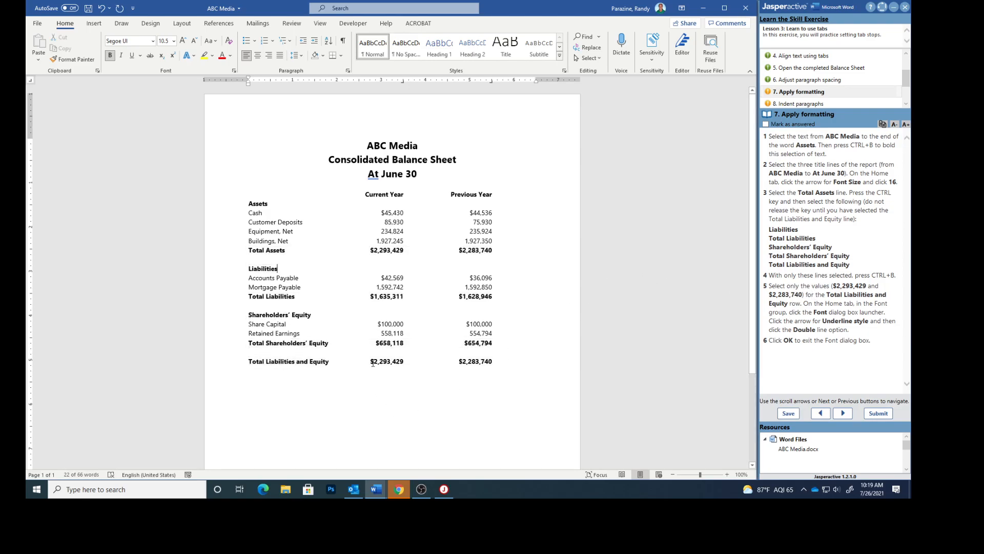
Apply a double underline to only the two values in the Total Liabilities and Equity row.
drag(369, 363, 408, 362)
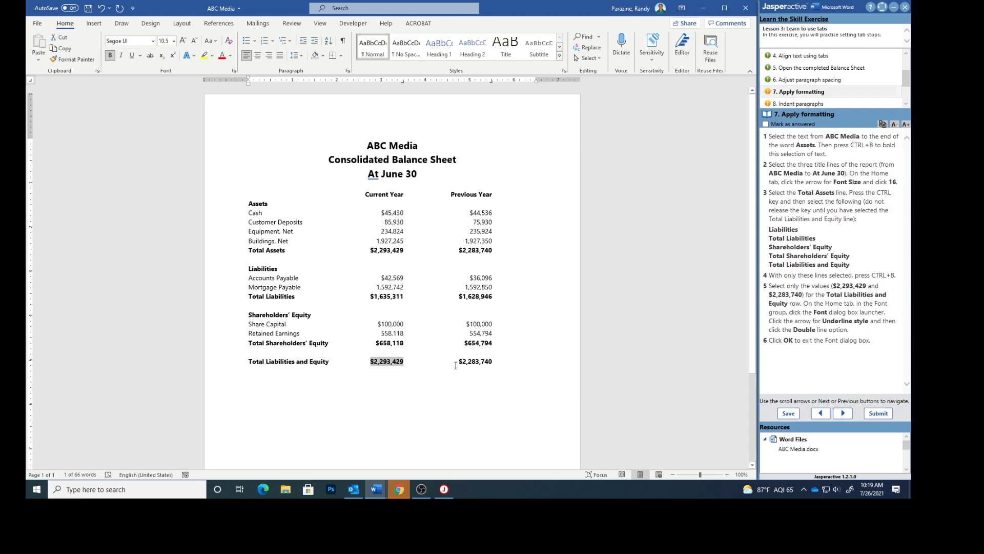
drag(457, 363, 497, 362)
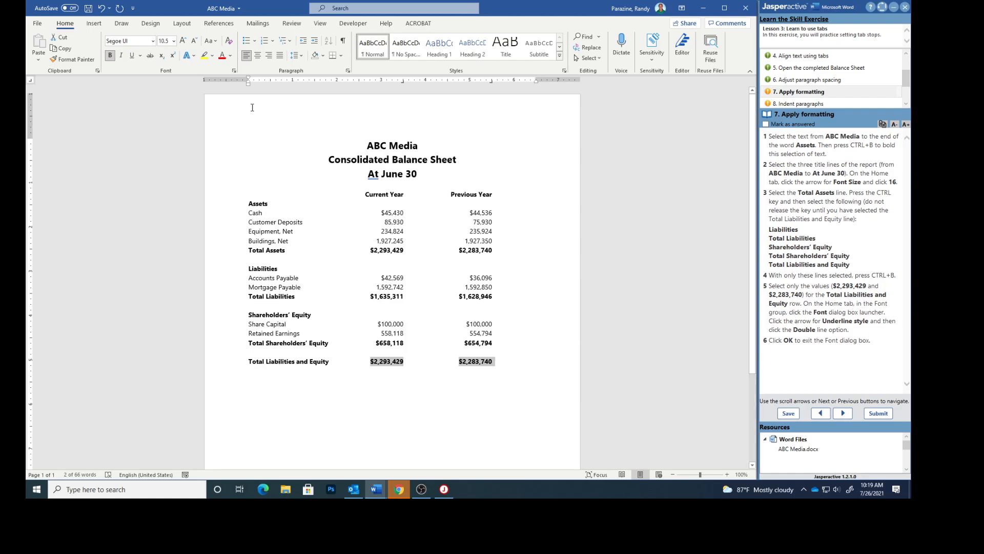
click(234, 72)
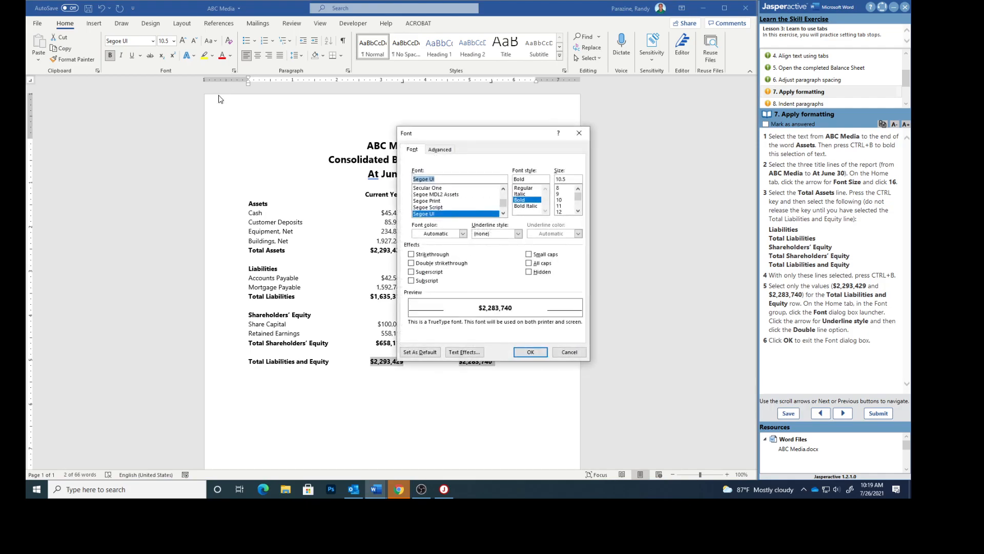
drag(465, 134, 604, 158)
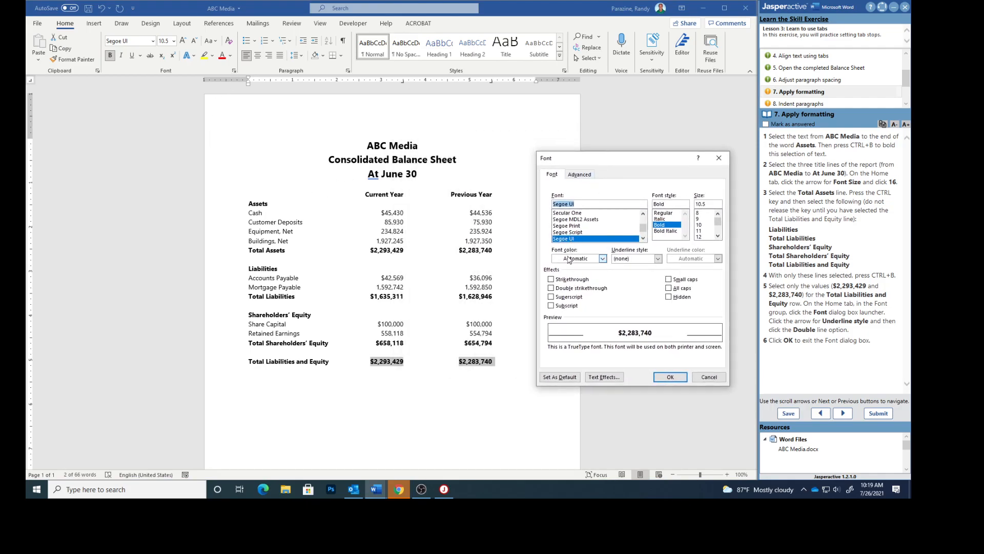
click(651, 263)
click(657, 260)
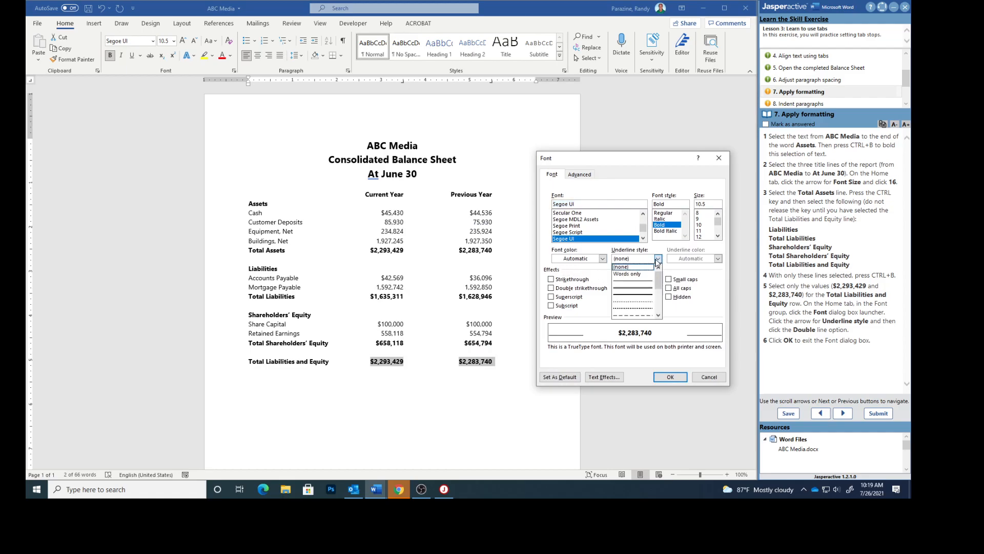
click(637, 288)
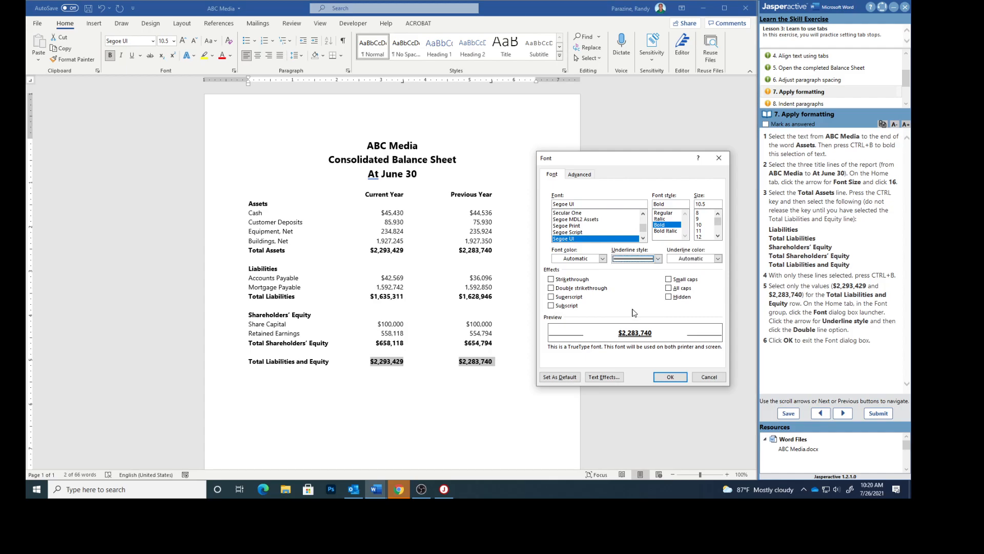
click(670, 377)
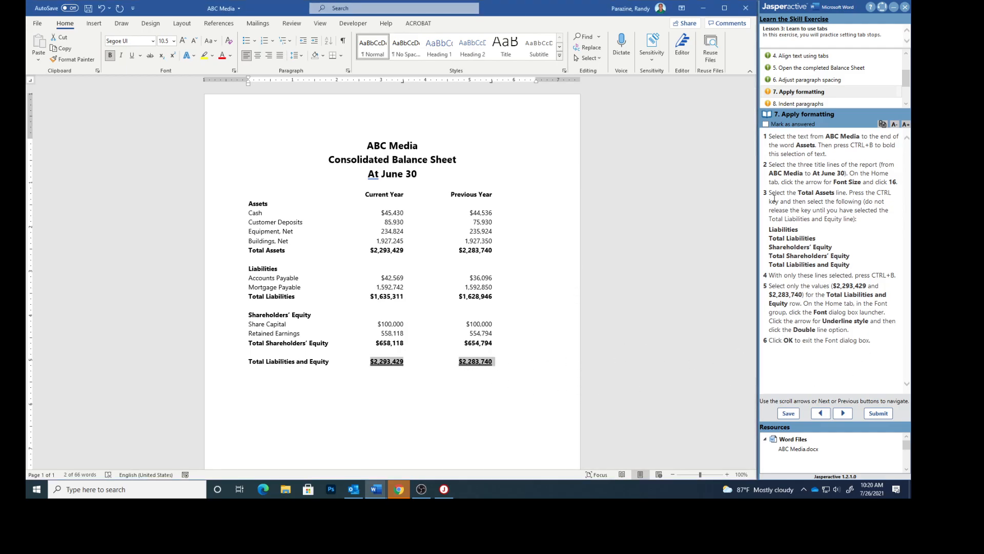
Mark task 7 as answered and switch to task 8, Indent paragraphs.
click(766, 124)
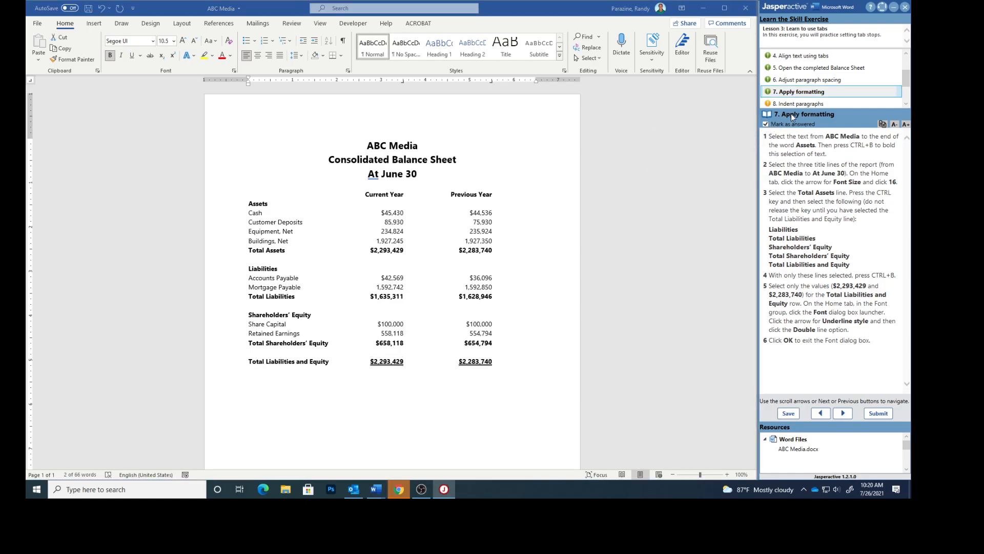
scroll(820, 90, down, 1)
click(810, 69)
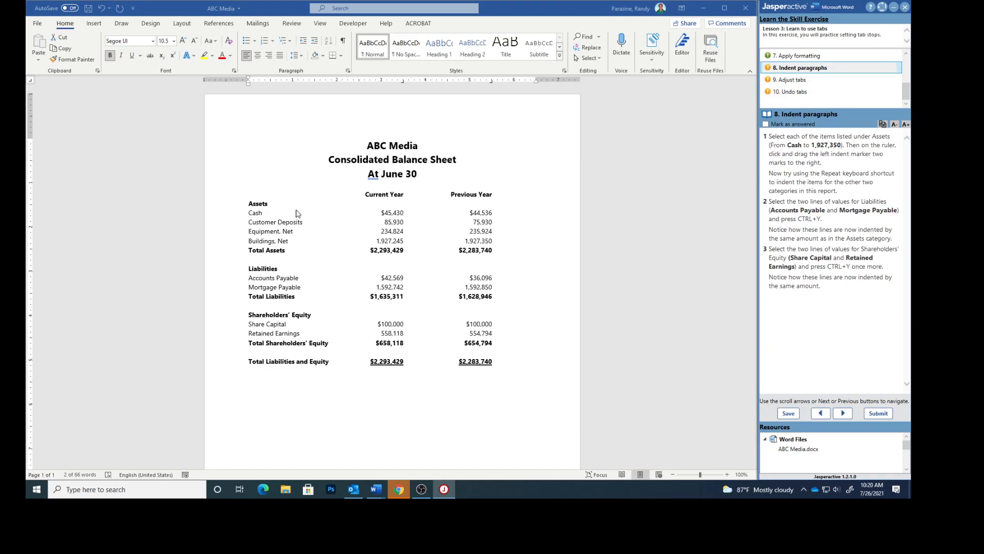
Indent the four Assets items, from Cash to Buildings, Net, by moving their left indent two ruler marks to the right.
click(251, 214)
click(251, 213)
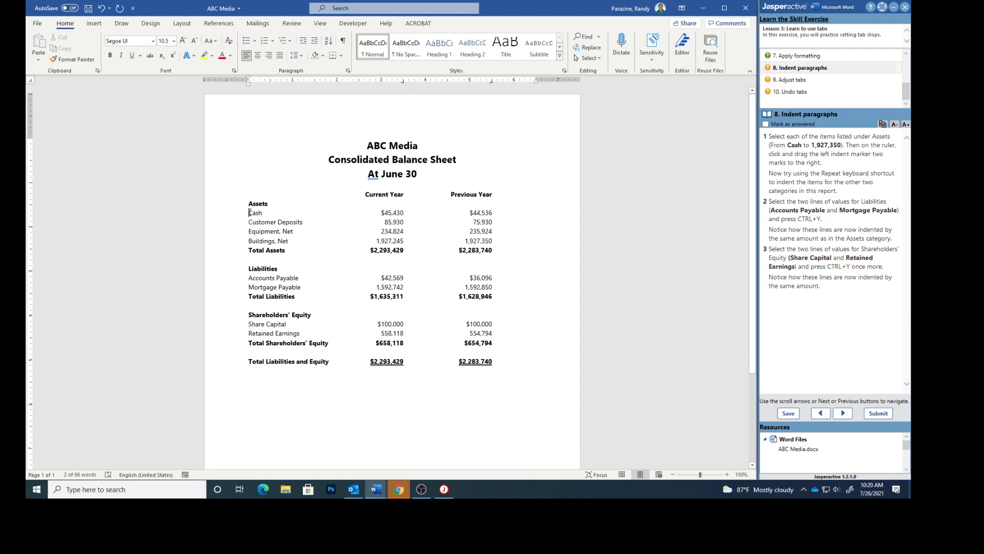
drag(249, 213, 496, 237)
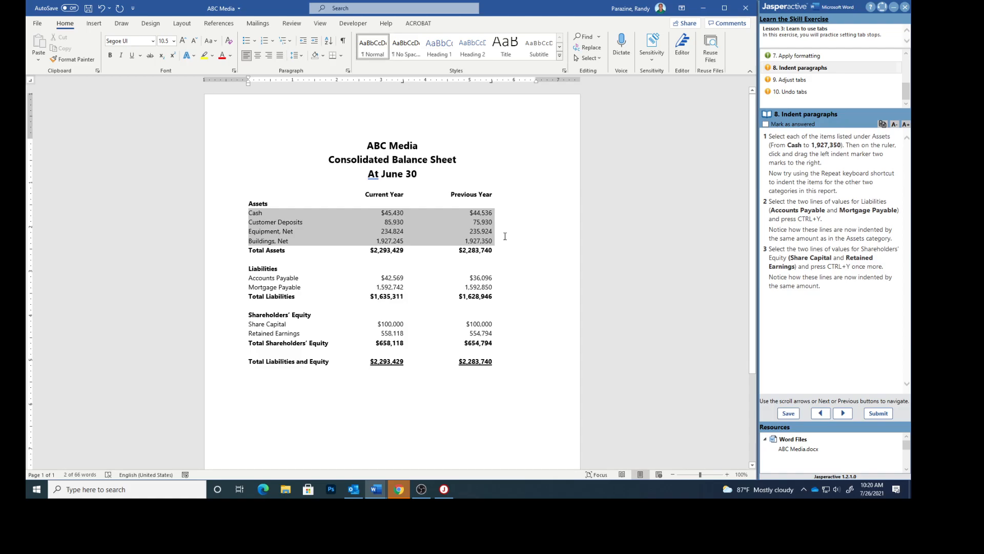
drag(506, 235, 505, 245)
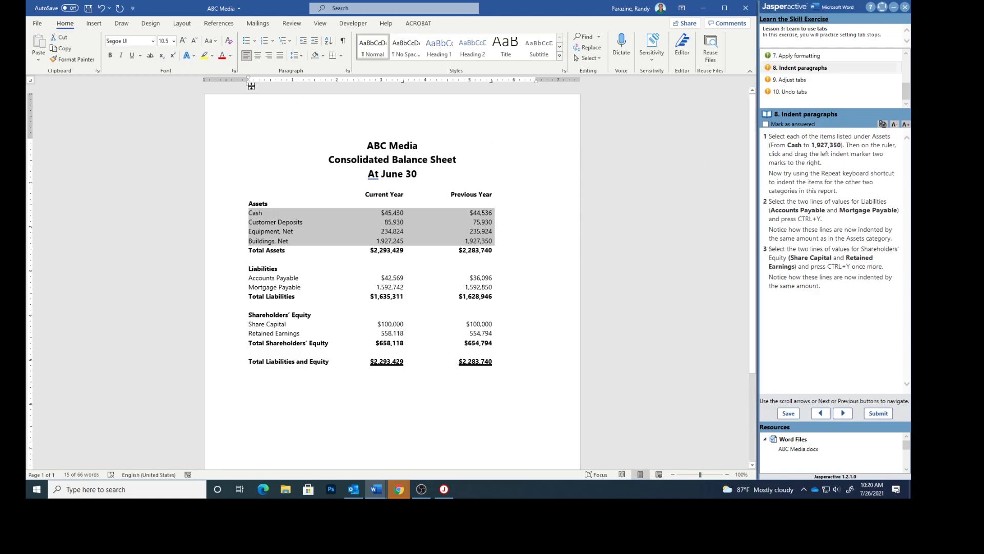
drag(248, 84, 259, 86)
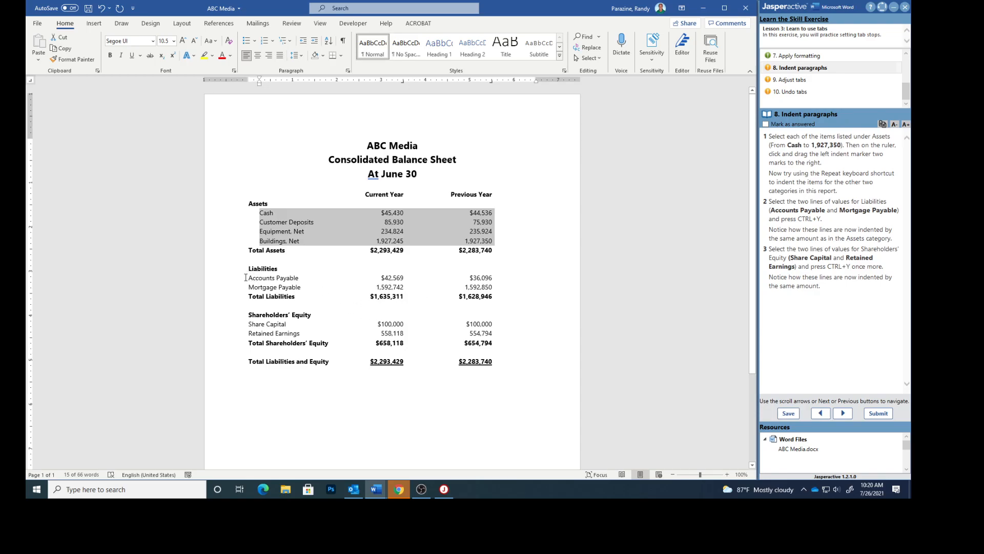
Indent the two Liabilities items and the two Shareholders' Equity items together by two ruler marks using the left indent marker.
drag(244, 277, 497, 288)
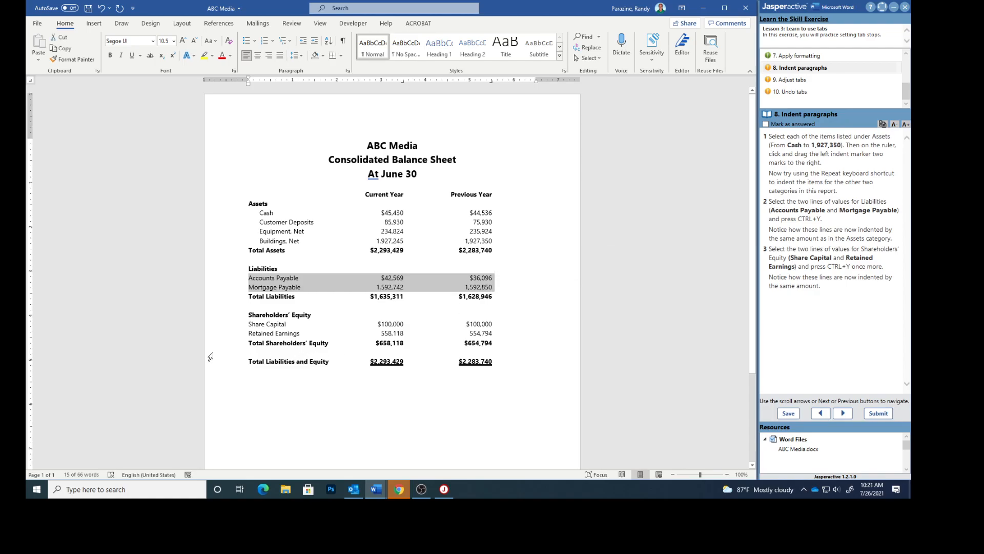
drag(249, 325, 499, 335)
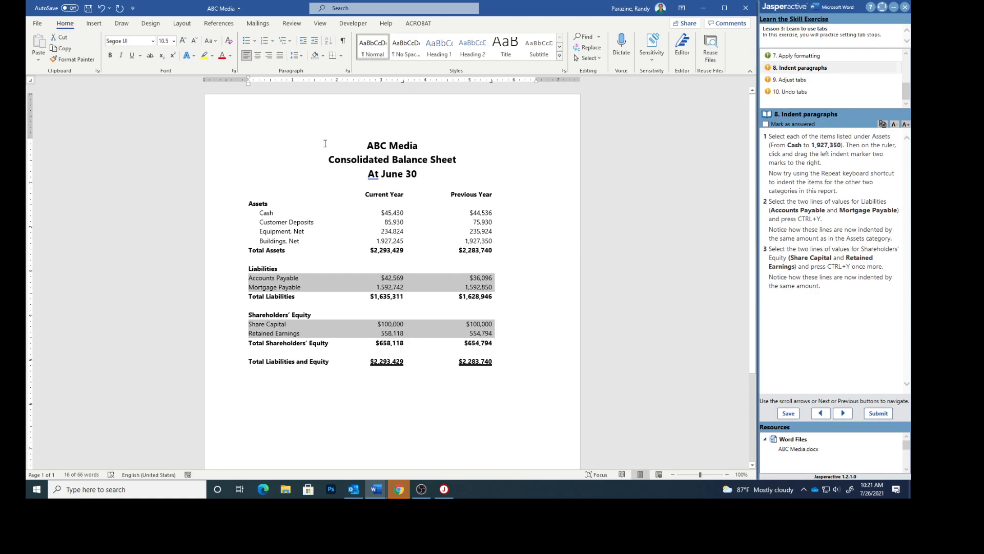
drag(248, 84, 260, 90)
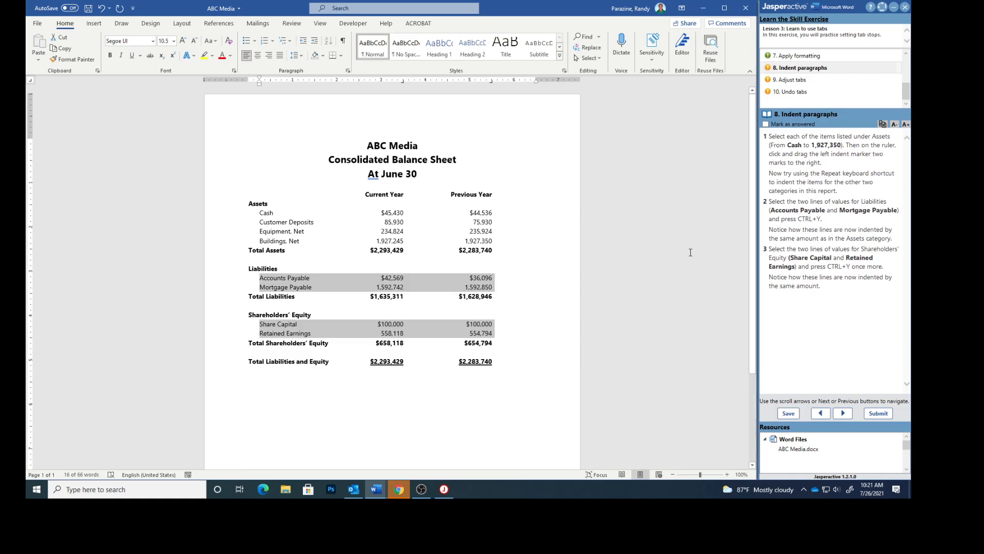
click(645, 263)
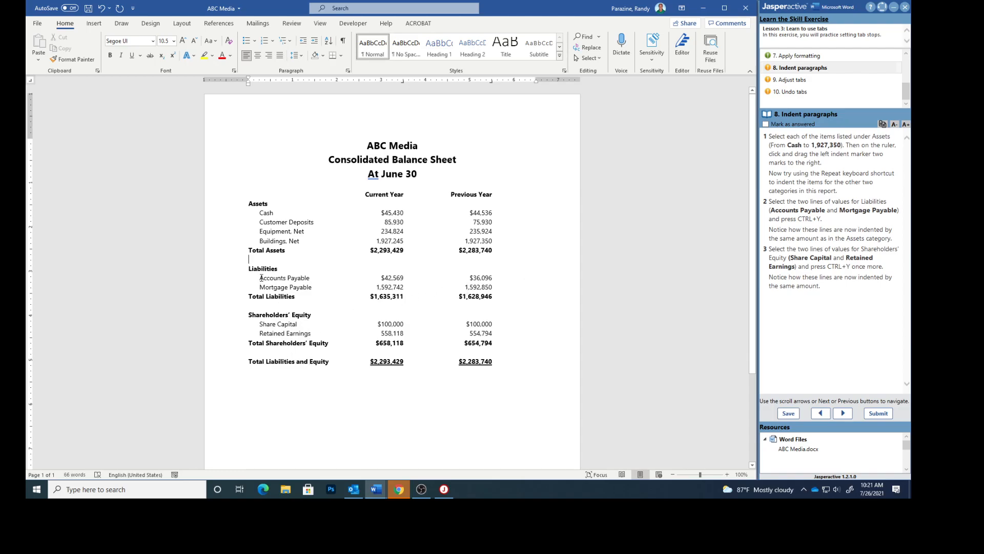
Undo the indent of the Liabilities and Shareholders' Equity items, keeping the Assets items' indent as the last action.
drag(261, 278, 498, 289)
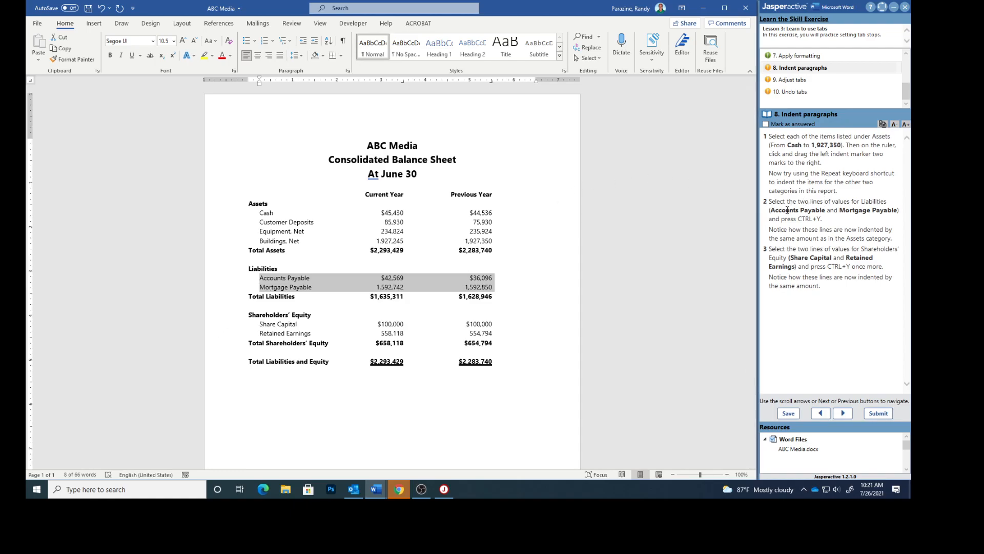
click(101, 8)
click(102, 9)
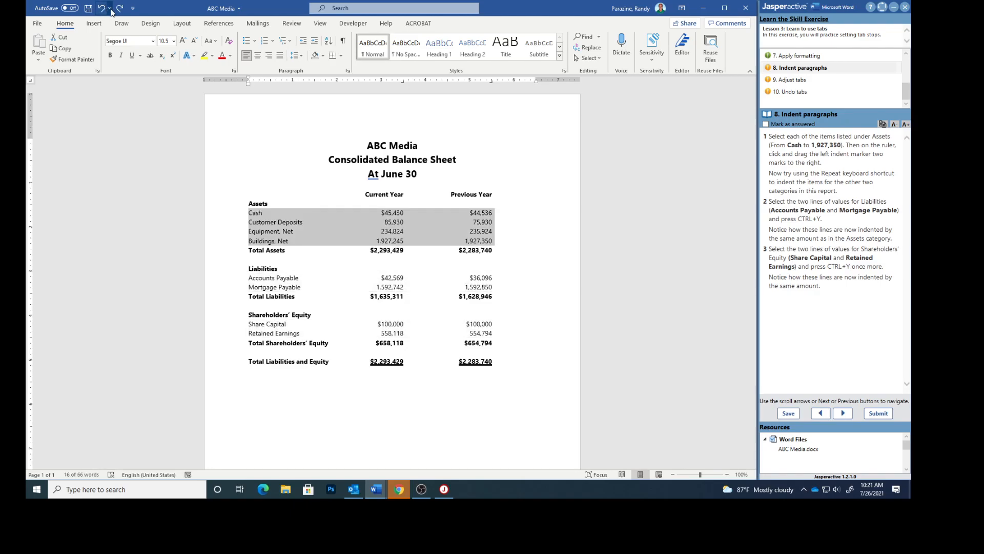
click(119, 8)
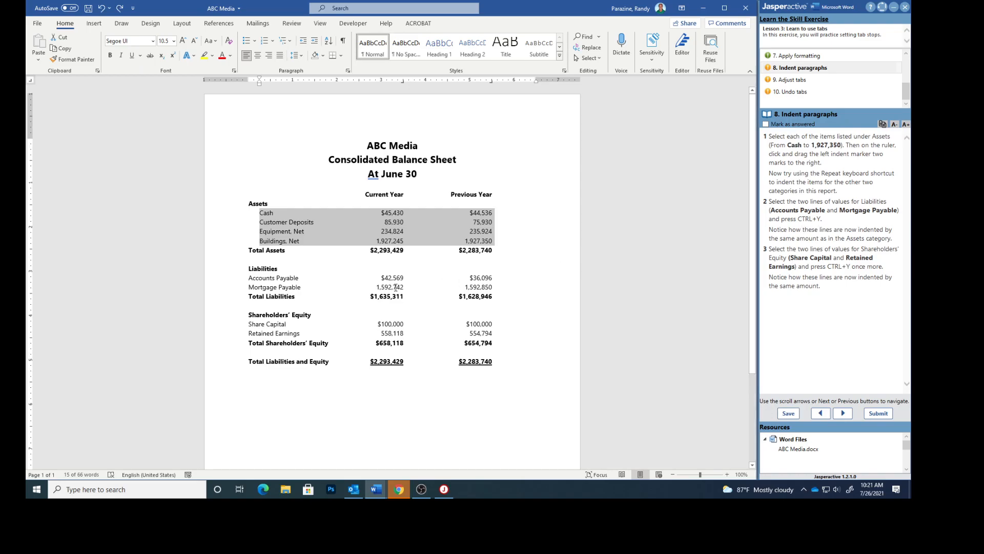
Repeat the Assets indent on the two Liabilities items and the two Shareholders' Equity items, and mark task 8 as answered.
drag(249, 276, 502, 290)
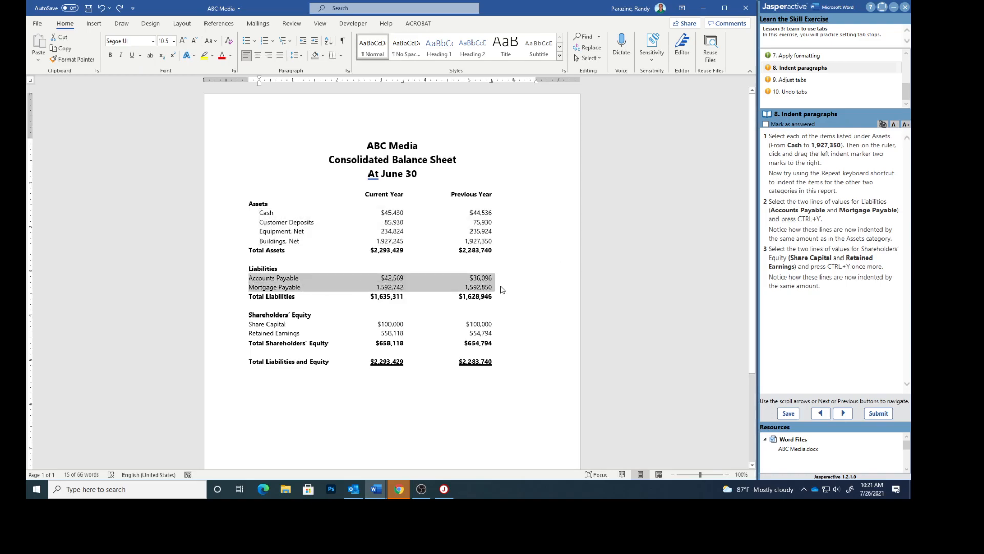
key(ctrl+y)
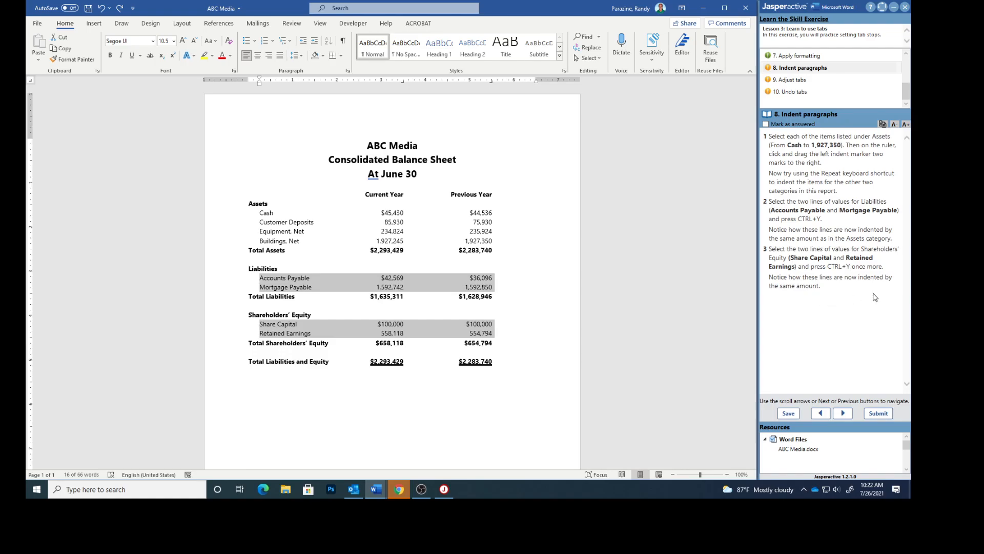
click(766, 124)
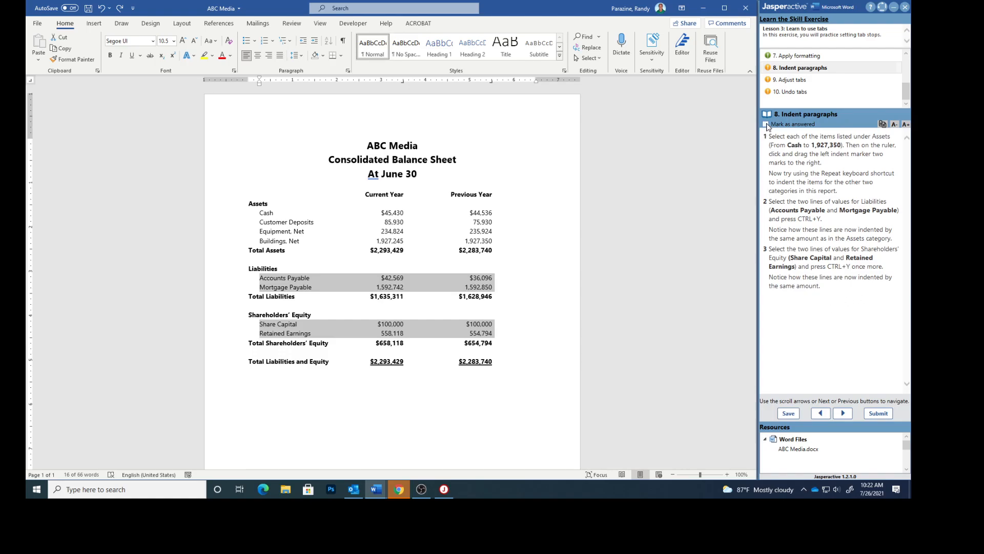
For task 9, Adjust tabs, move the column headings line's 3.5" tab stop one mark right to 3.62" and mark the task as answered.
click(788, 80)
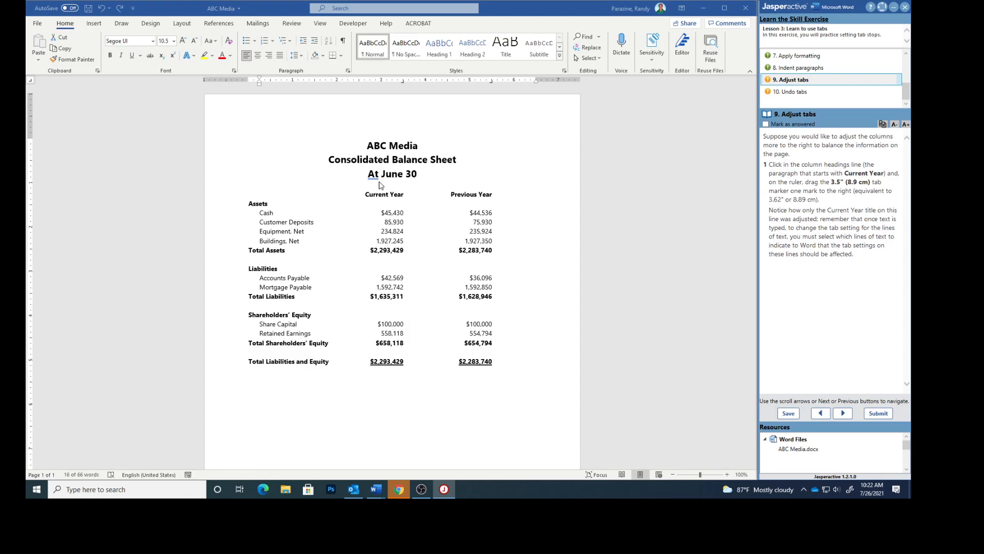
click(365, 194)
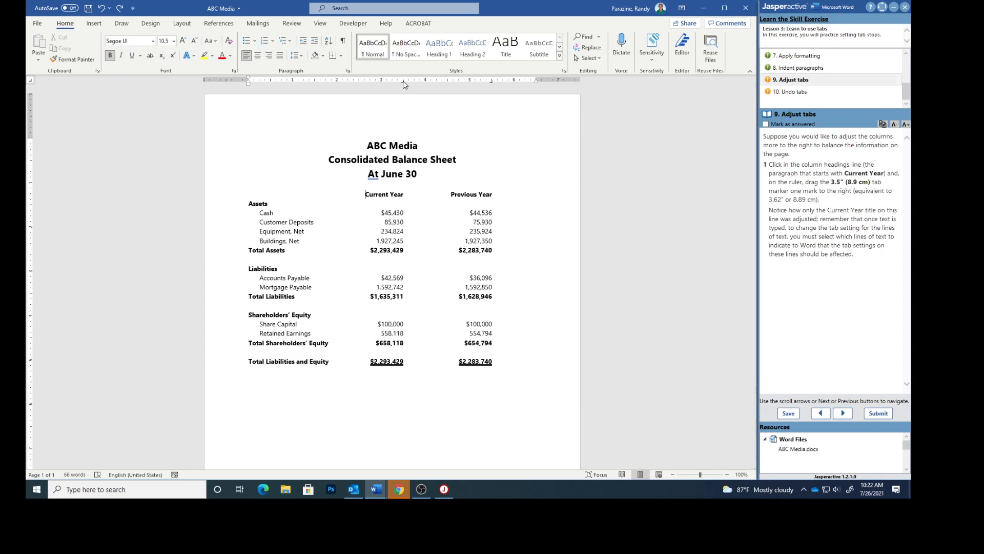
drag(403, 80, 410, 81)
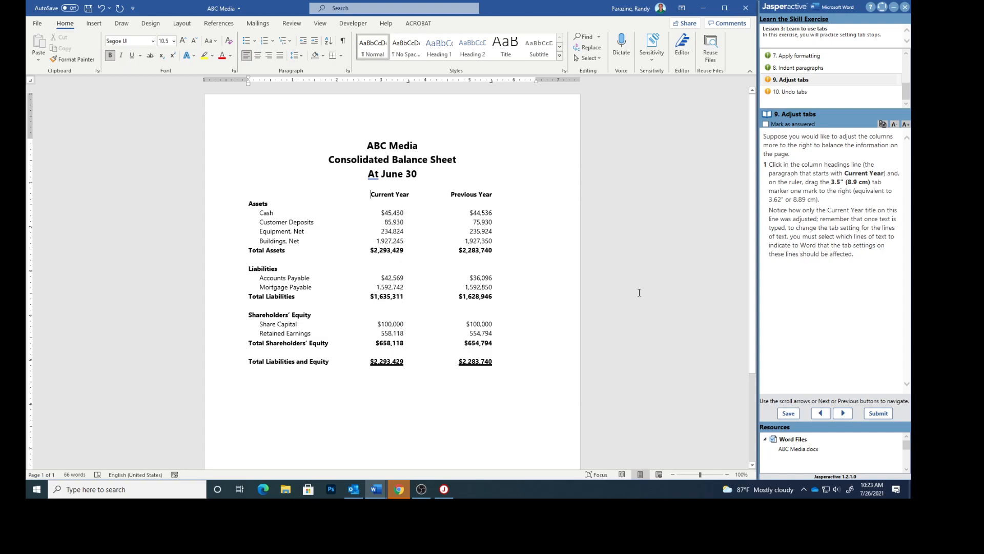
click(776, 123)
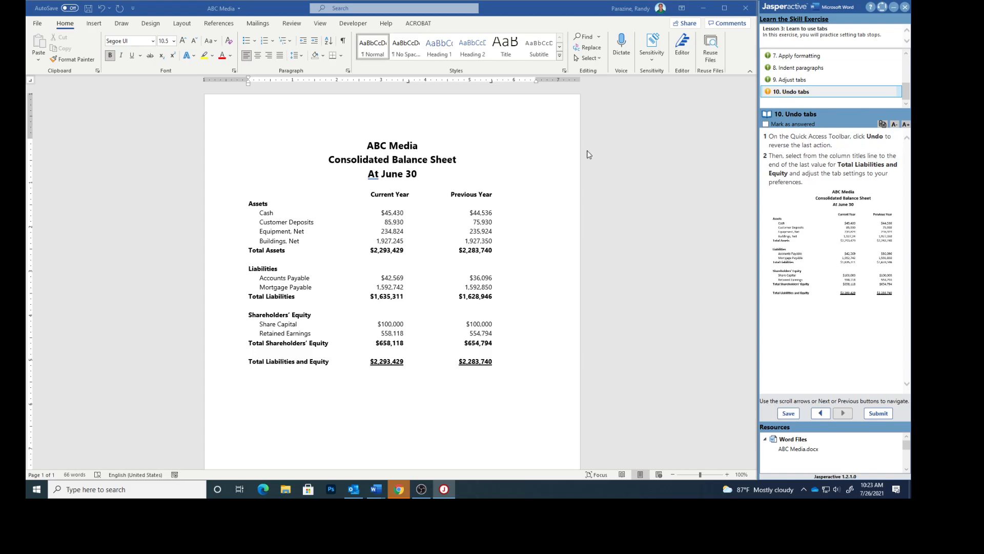
Undo the Current Year tab stop move and compare the balance sheet with the enlarged sample image from task 10.
click(150, 99)
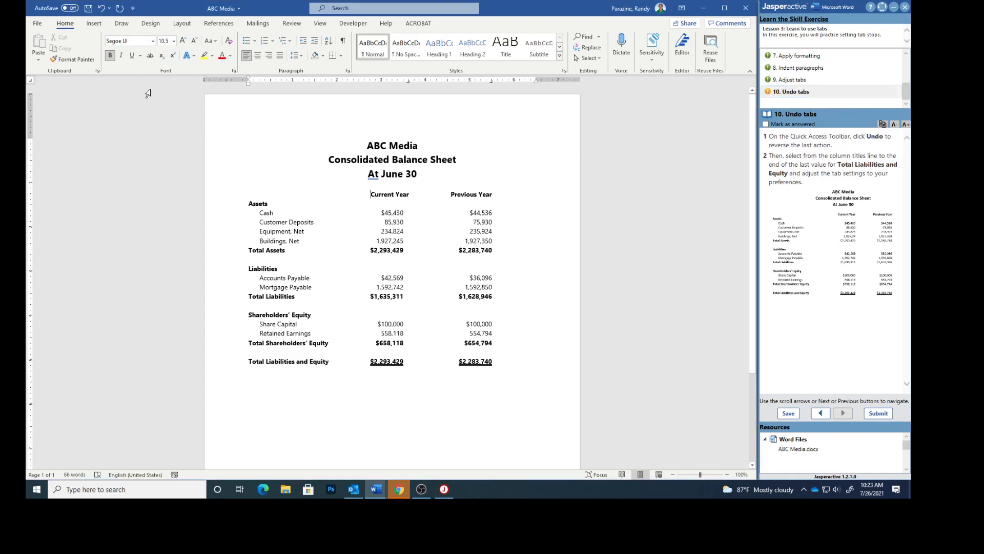
click(101, 8)
click(875, 252)
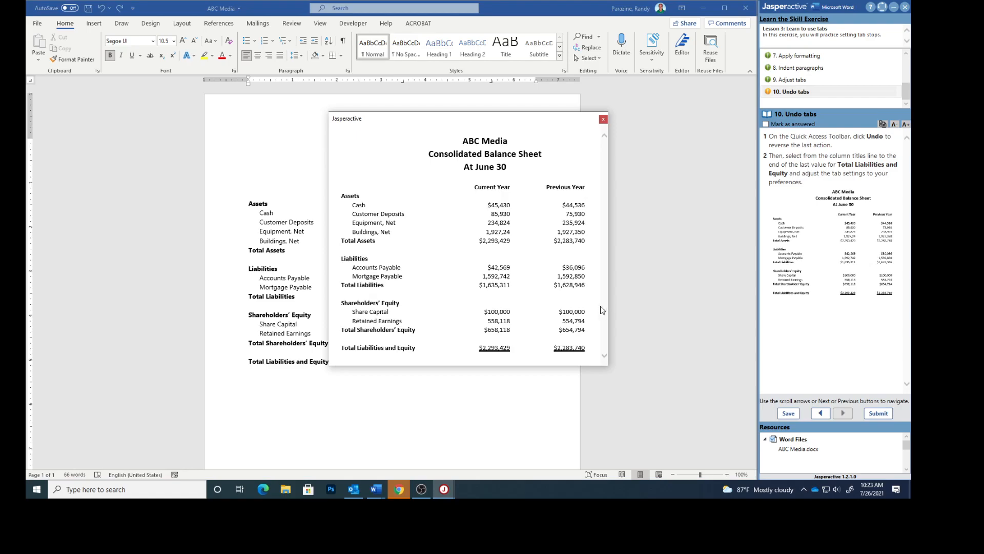
drag(449, 125, 559, 134)
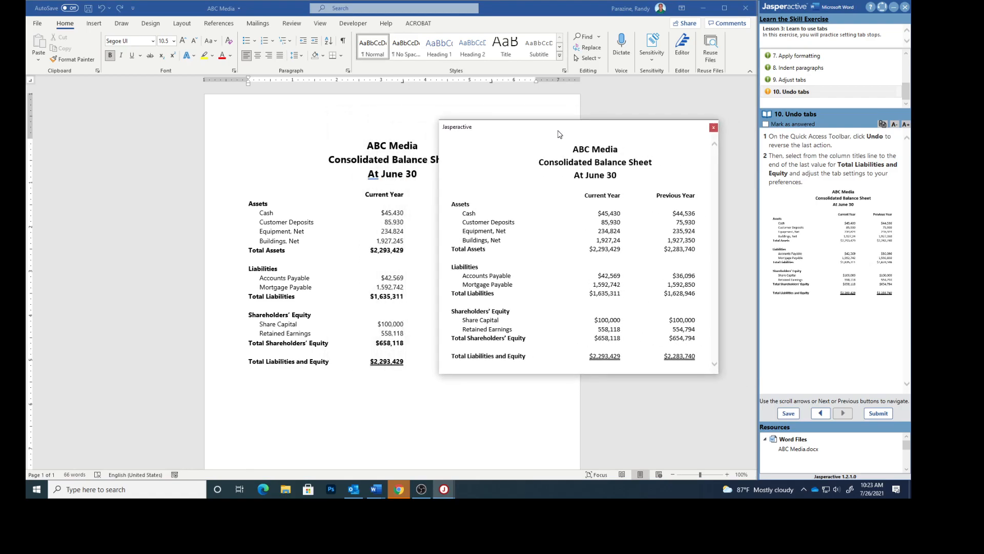
click(714, 127)
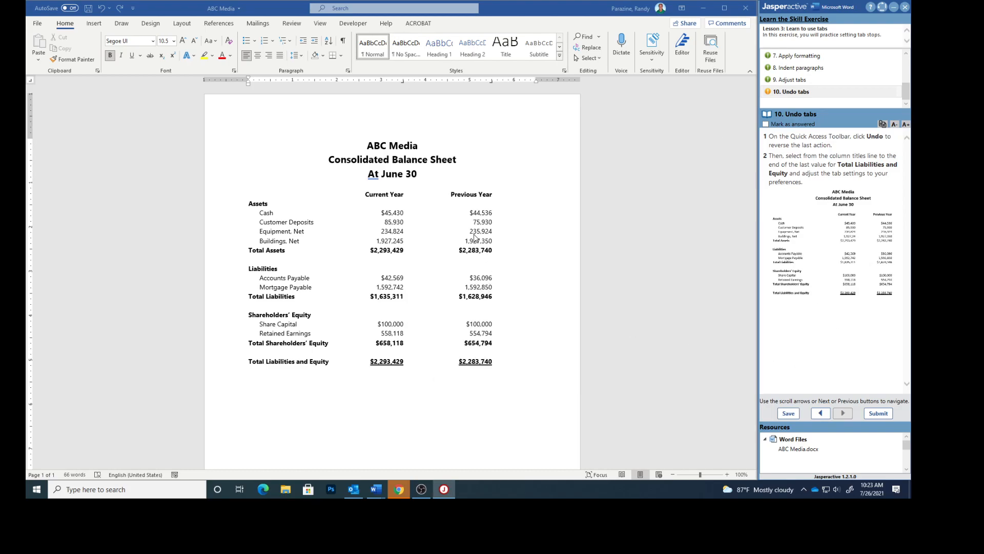
Mark task 10, Undo tabs, as answered and submit the exercise results for scoring.
click(766, 124)
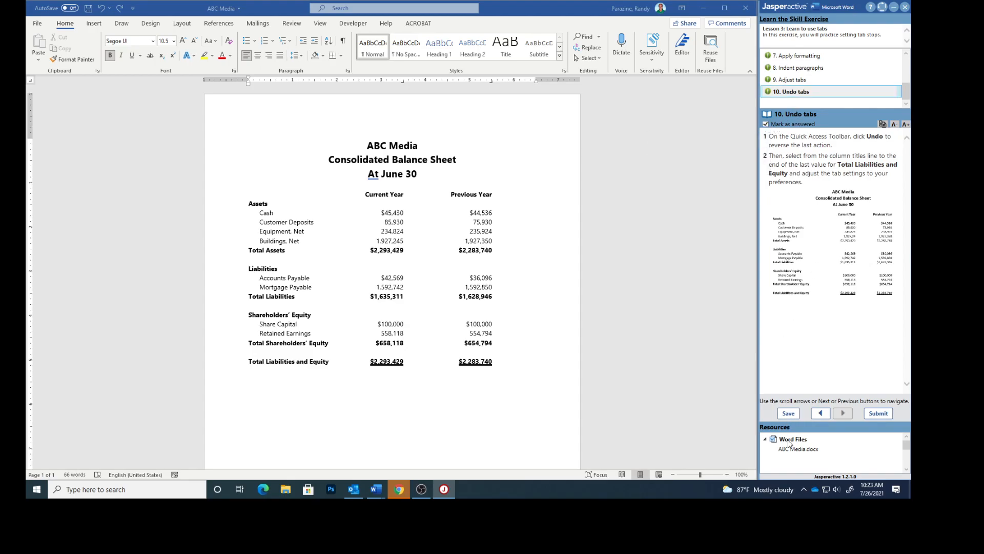
click(879, 413)
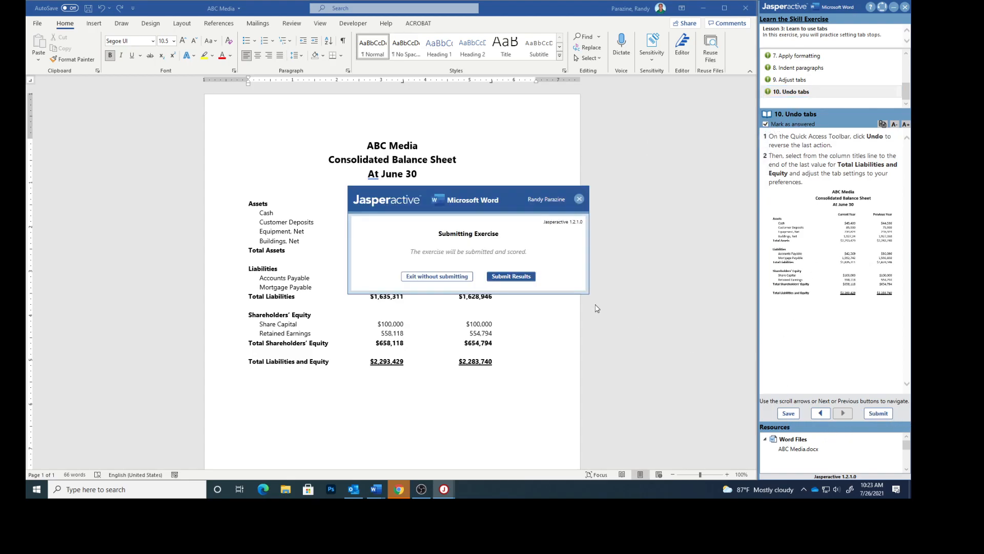
click(512, 276)
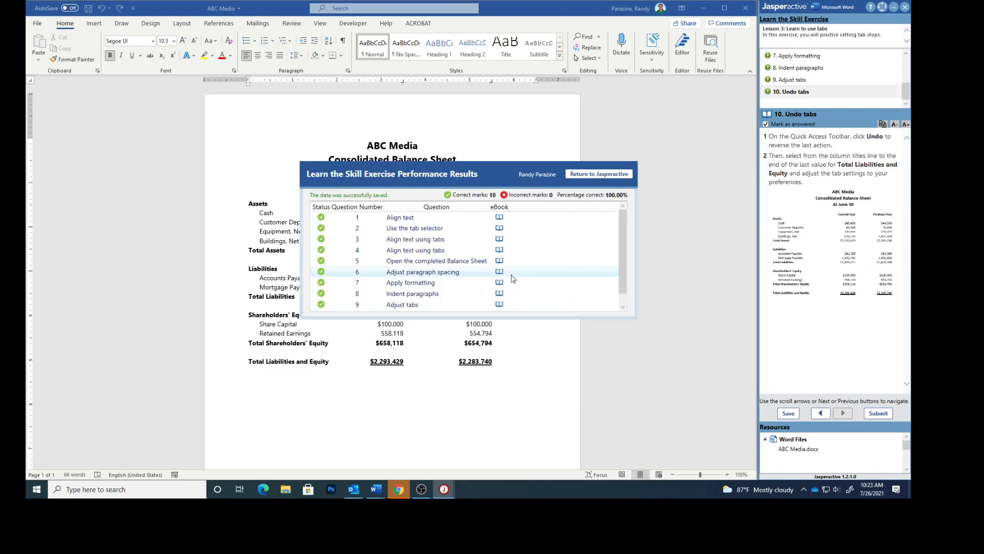
scroll(389, 265, down, 1)
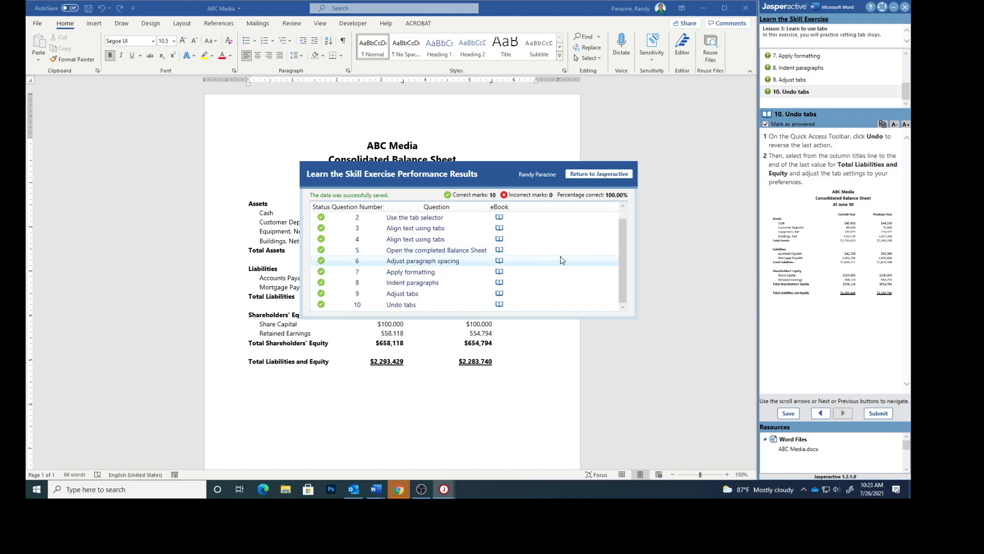